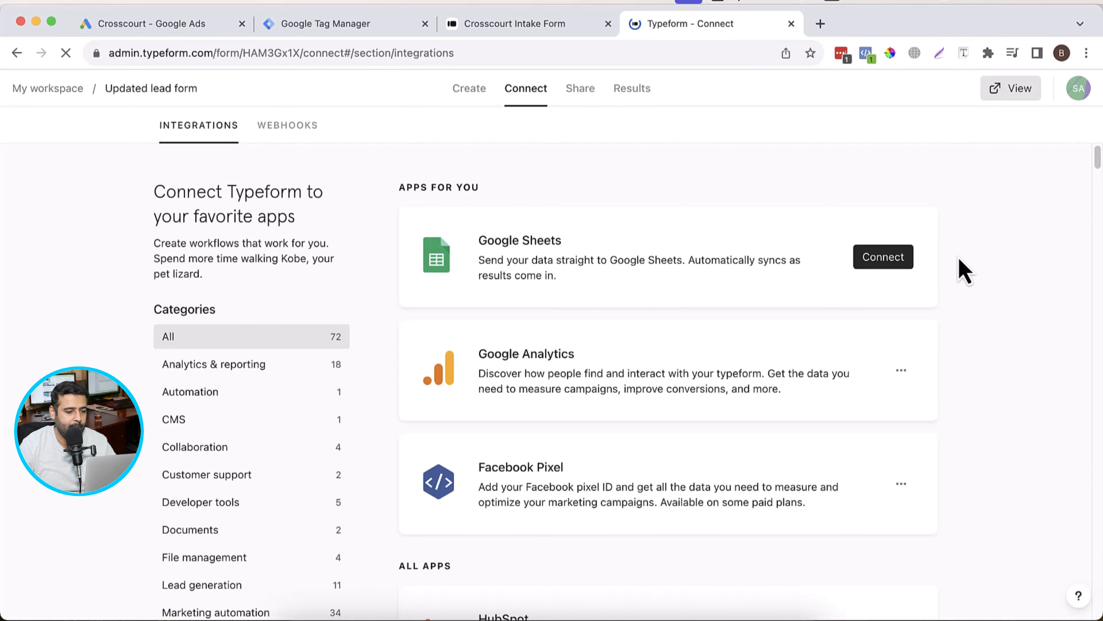
Step: Find the Google Tag Manager integration in the form's list of app integrations and open its options
scroll(961, 217, "down", 5)
scroll(962, 216, "up", 5)
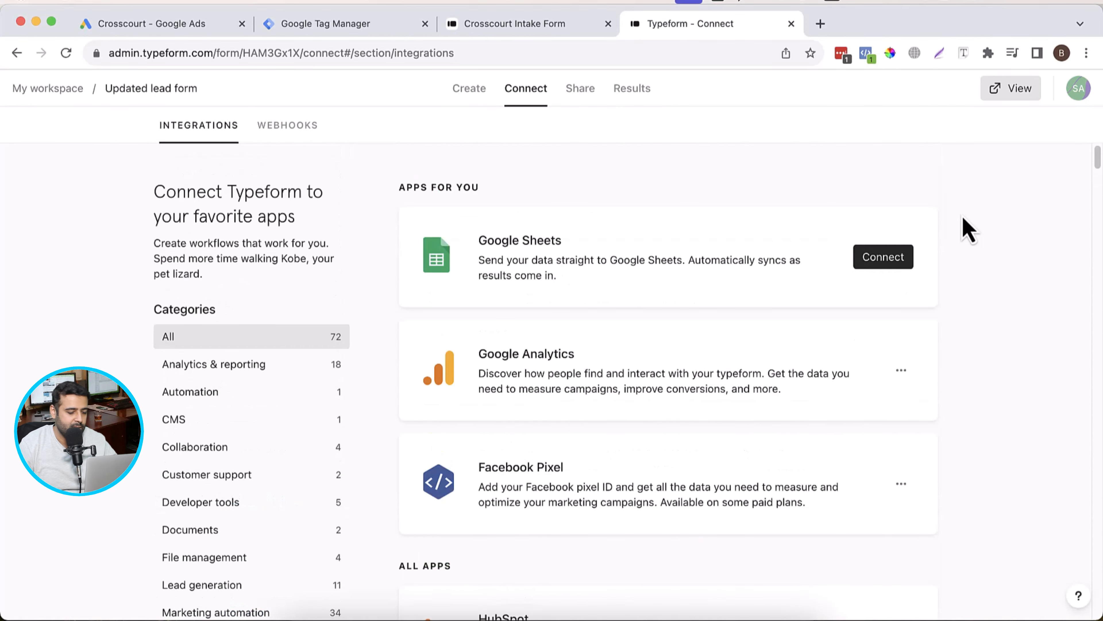
key("super+f")
type("tag mana")
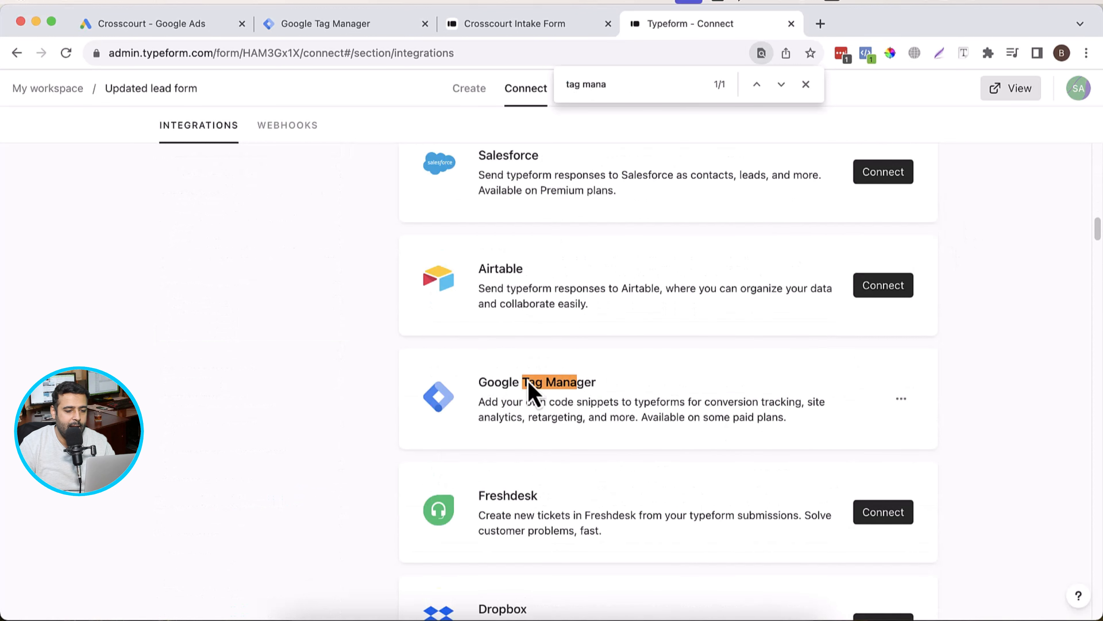
left_click_drag(480, 383, 799, 435)
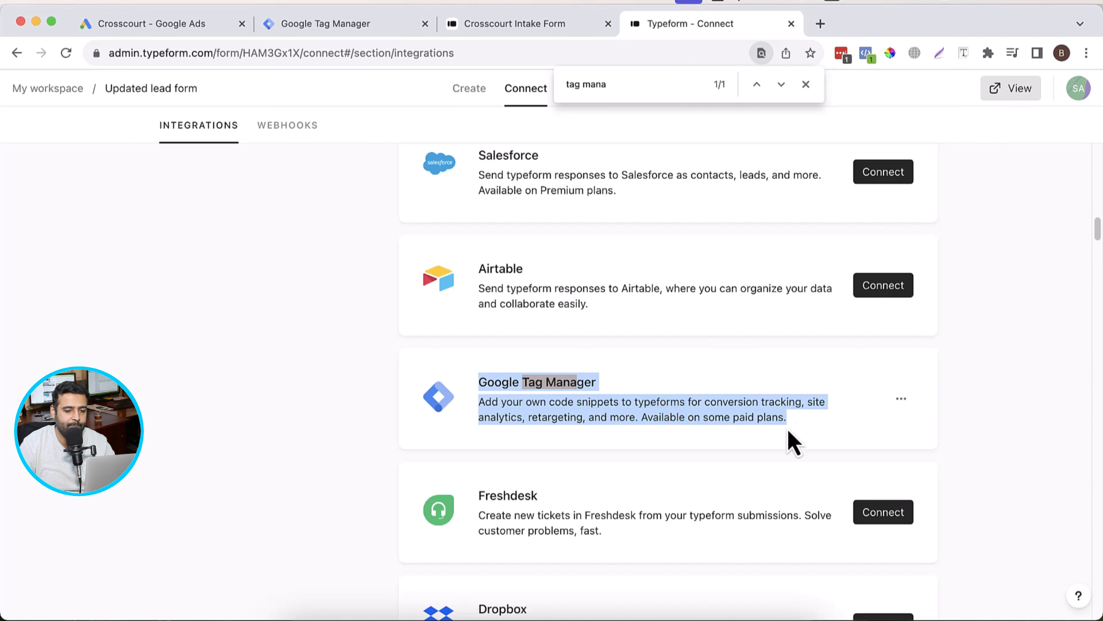
left_click(793, 443)
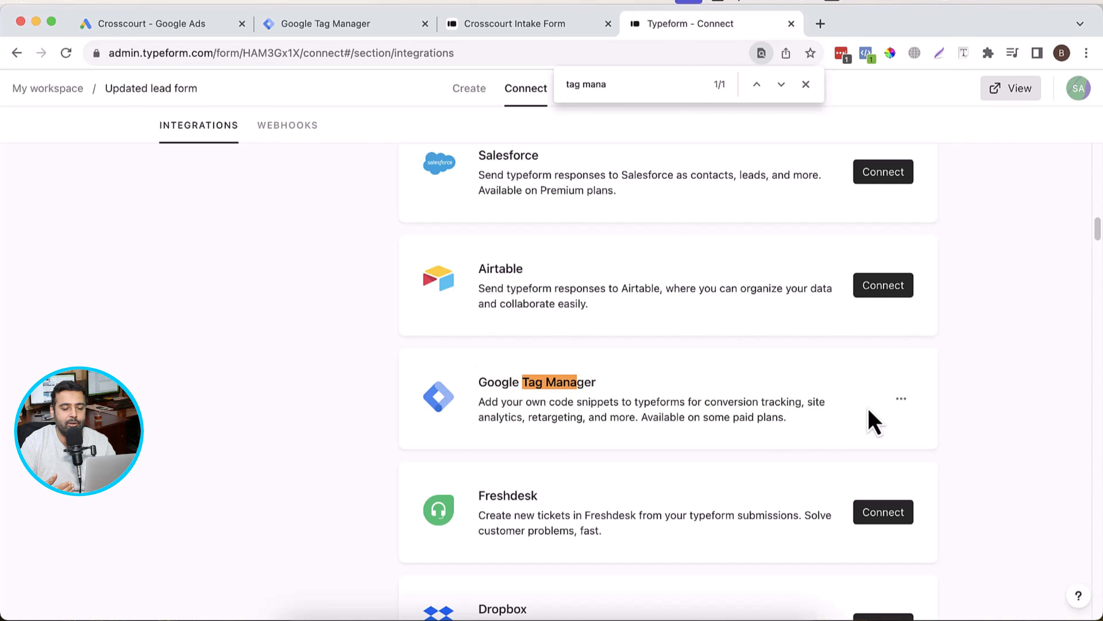
left_click(901, 399)
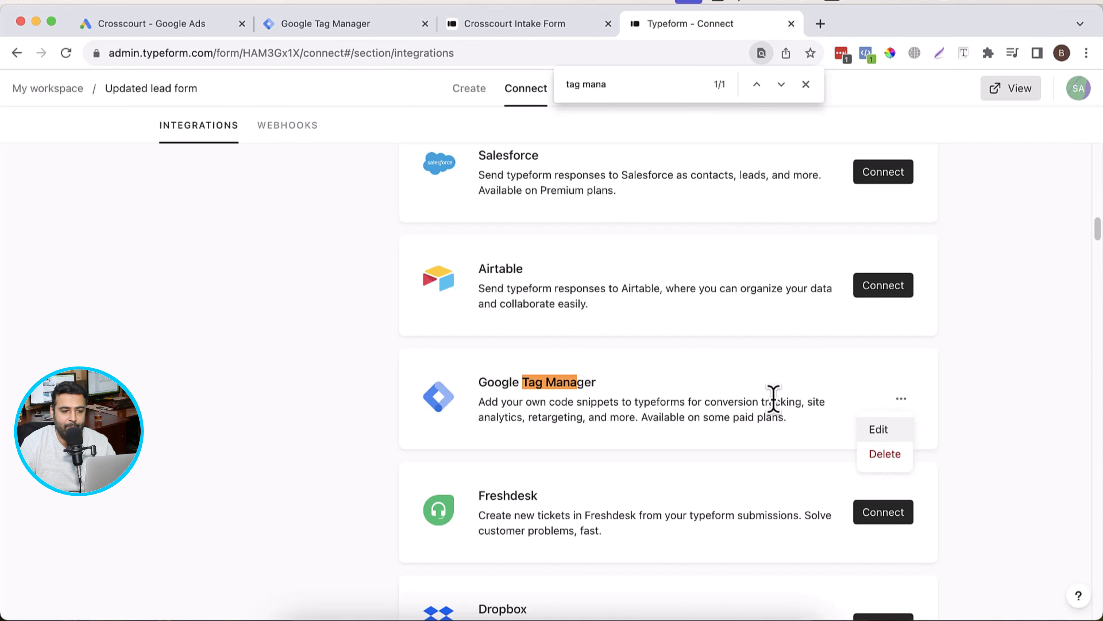
Step: Compare the container ID in Google Tag Manager with the one saved in Typeform's Google Tag Manager integration
left_click(353, 36)
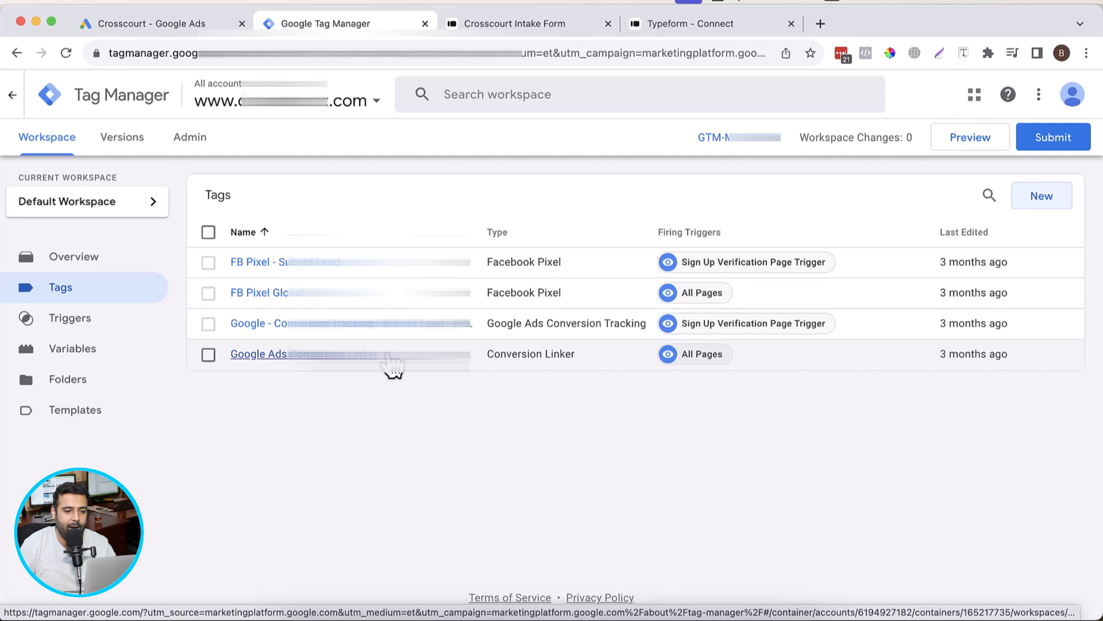
left_click_drag(699, 137, 779, 143)
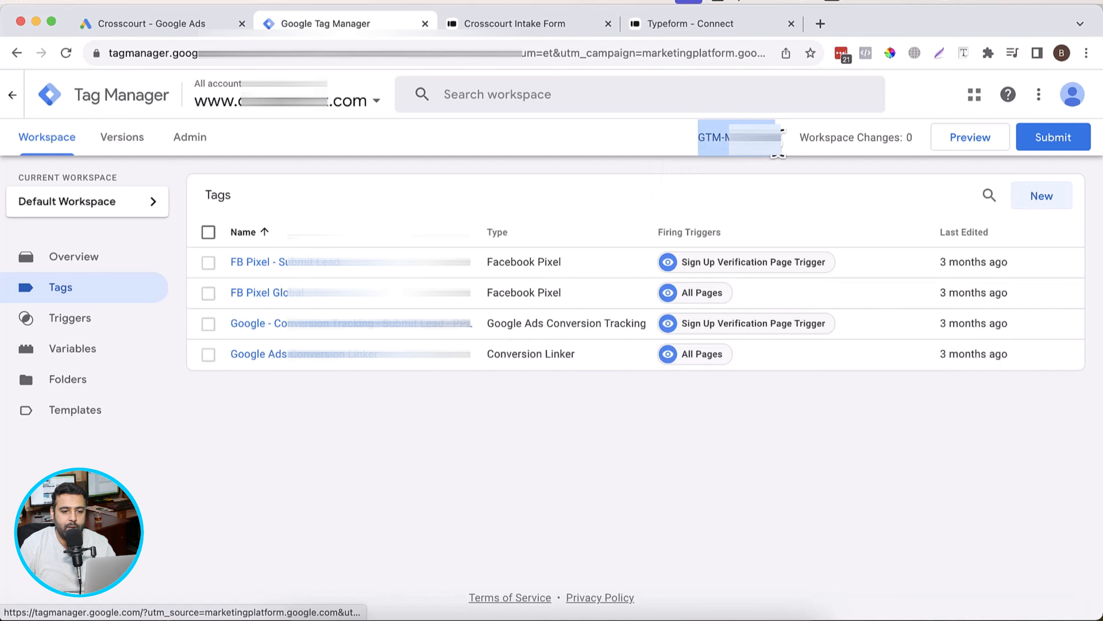
left_click(721, 23)
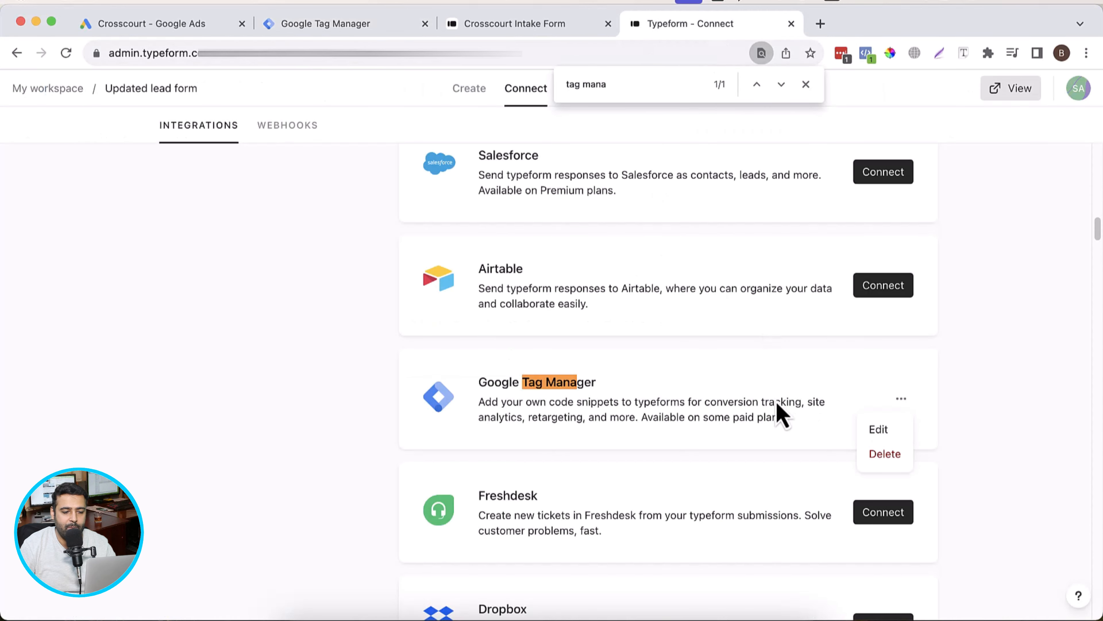
left_click(890, 432)
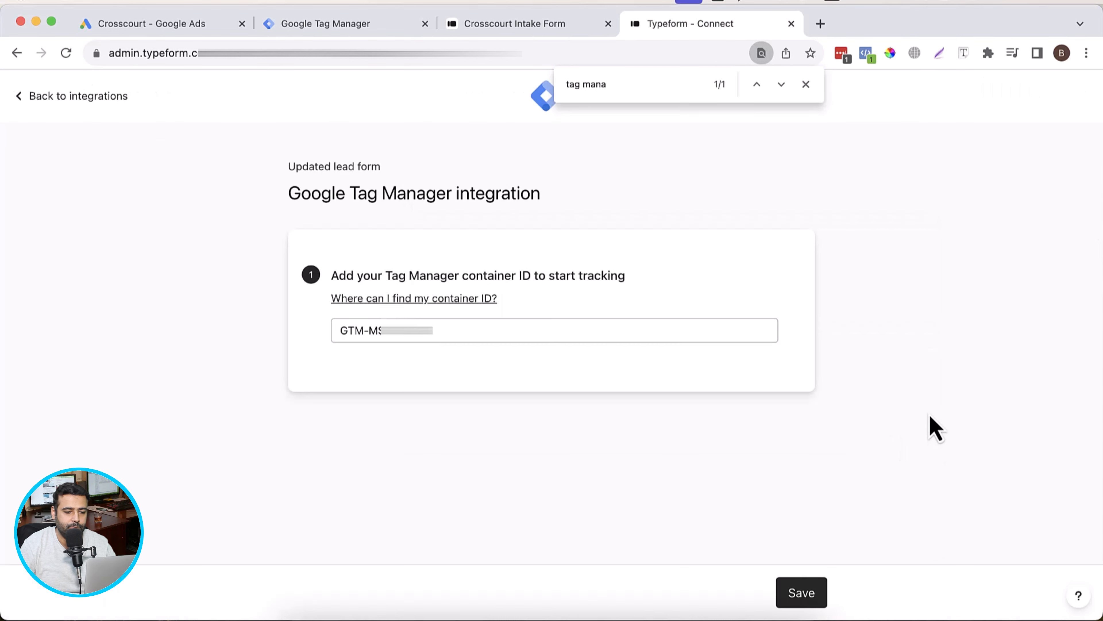
left_click_drag(446, 329, 313, 335)
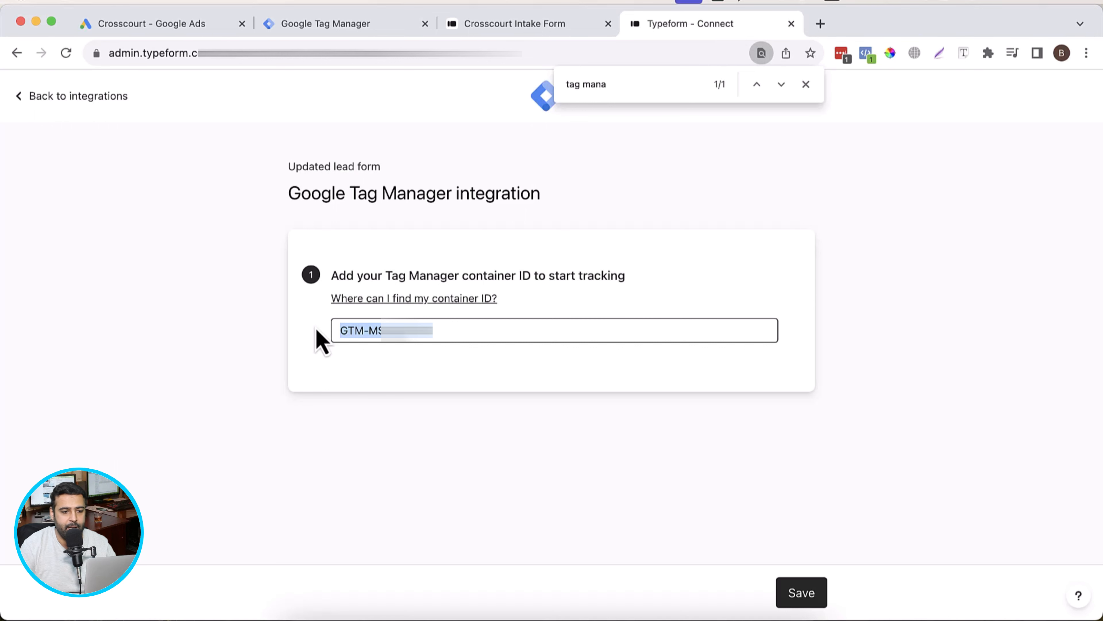
left_click(628, 221)
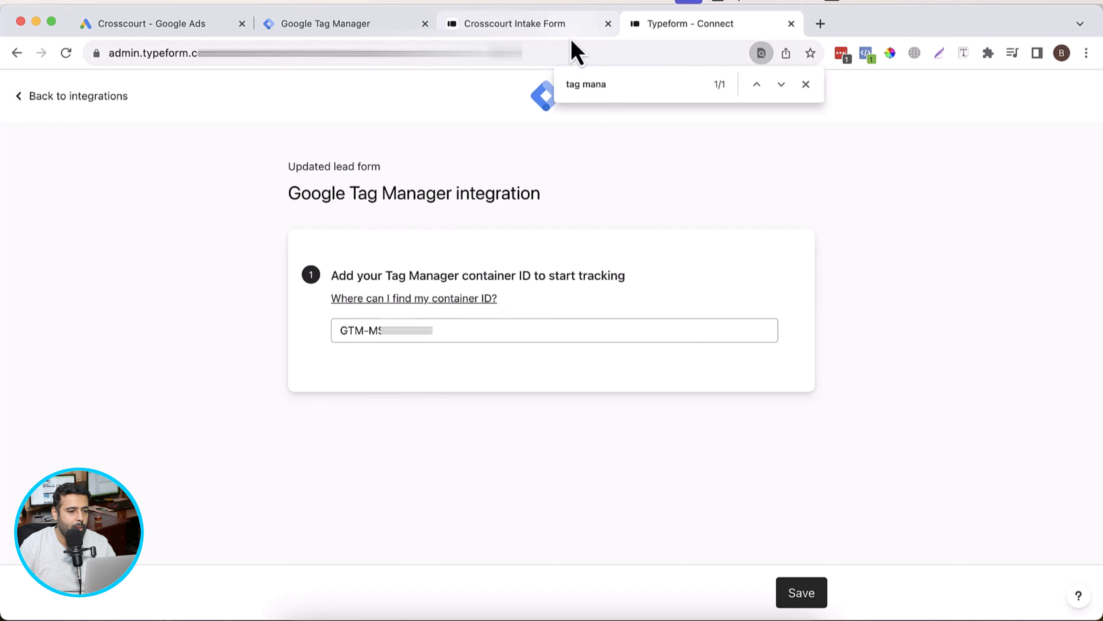
Step: Start the Google Tag Manager preview on the intake form, check the Tag Assistant connection, and continue to the debug summary
left_click(558, 26)
left_click(387, 26)
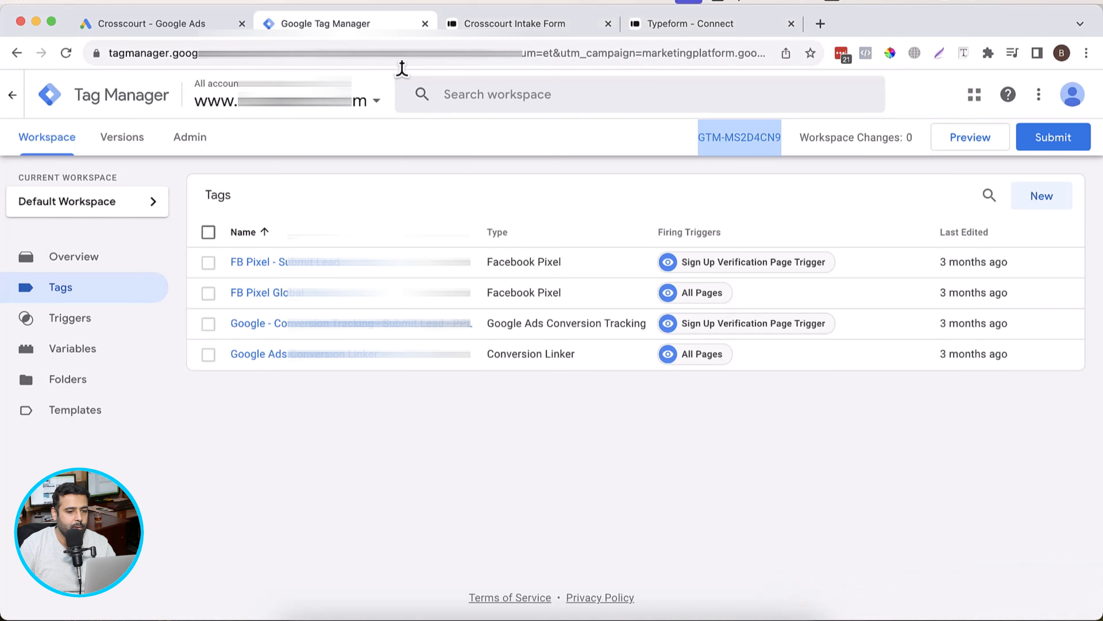
left_click(970, 150)
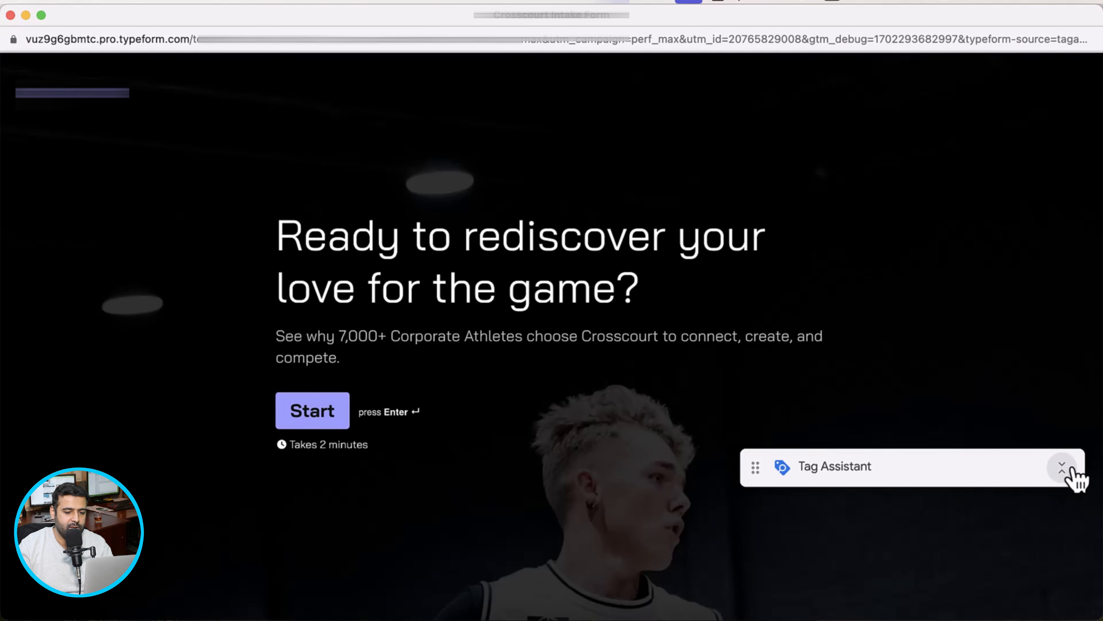
left_click(1062, 468)
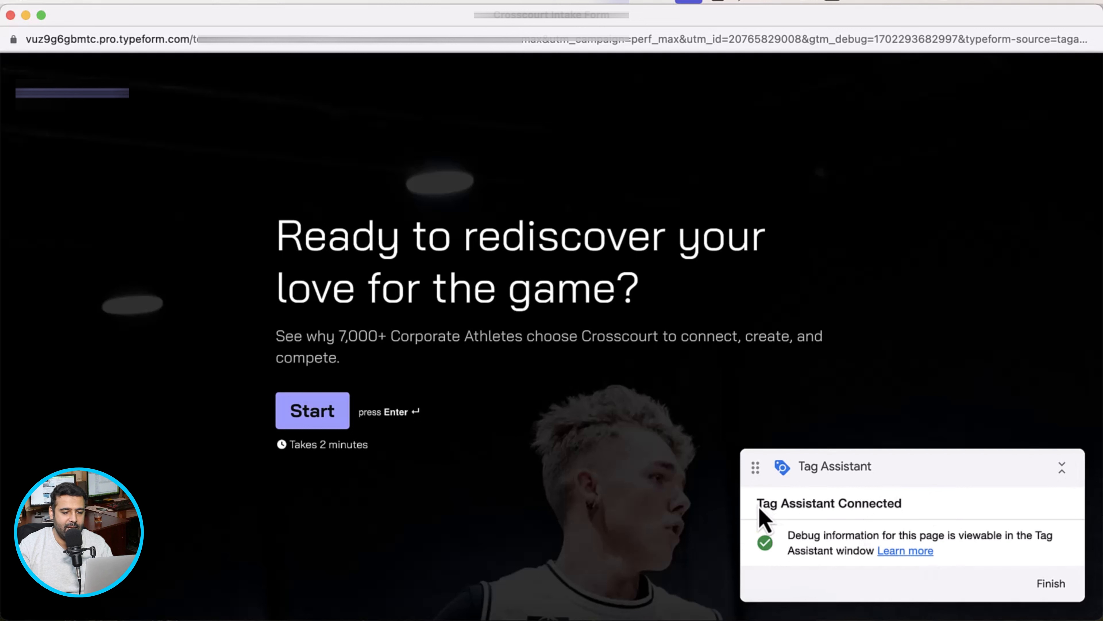
left_click_drag(758, 505, 917, 506)
key("super+grave")
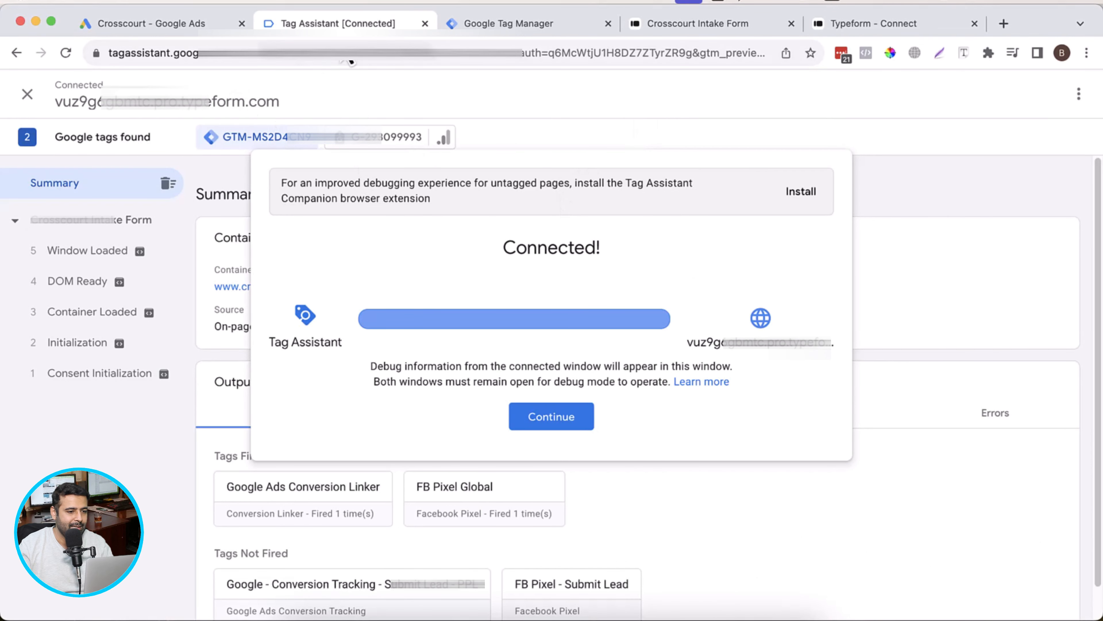
left_click(584, 421)
scroll(912, 343, "down", 1)
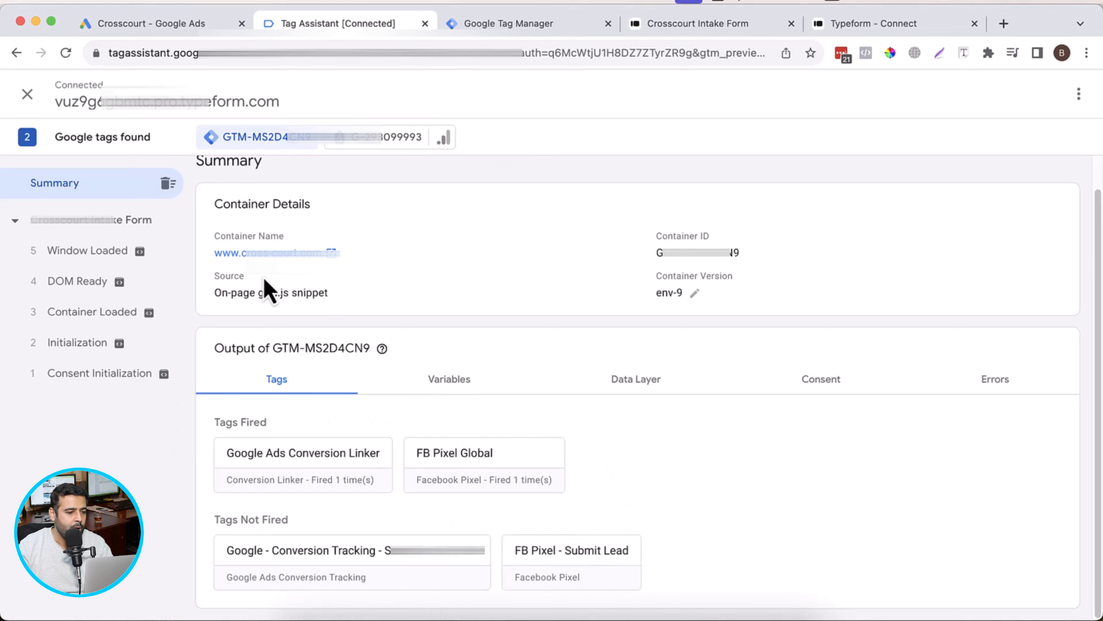
Step: Start the form in the debug window and examine the TypeformFirstInteraction and TypeformSubmit events in Tag Assistant
key("super+grave")
left_click(321, 417)
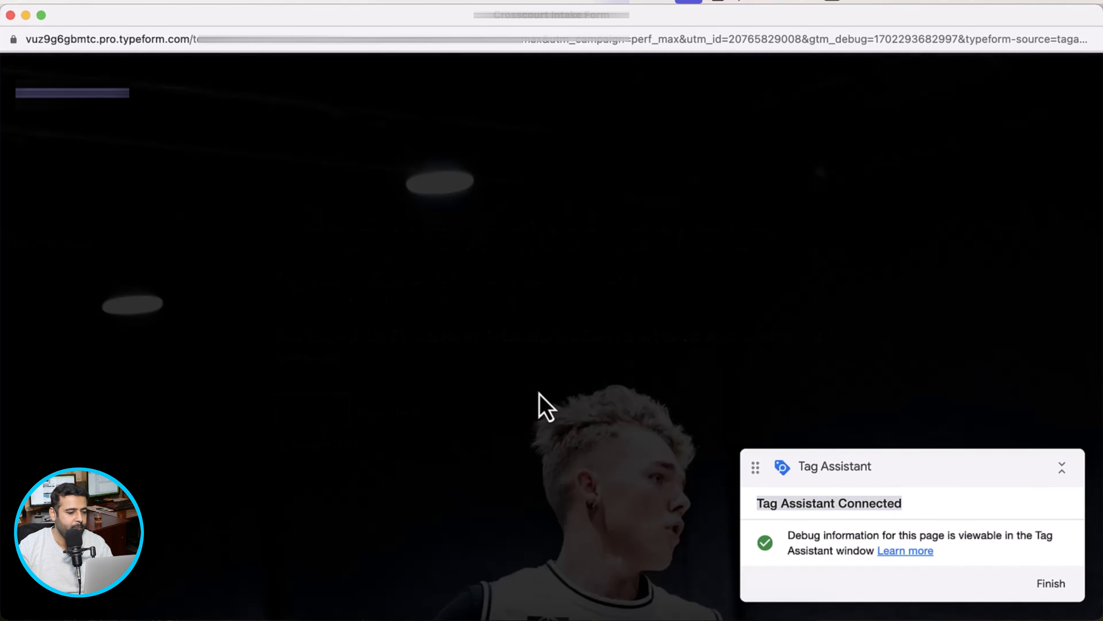
key("super+grave")
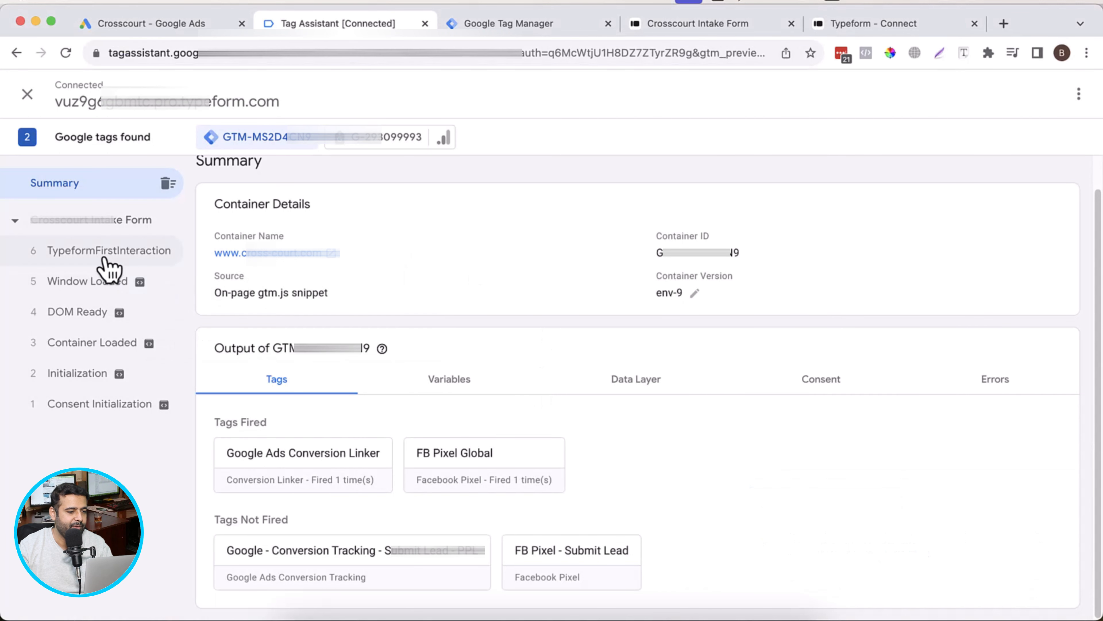
left_click(106, 258)
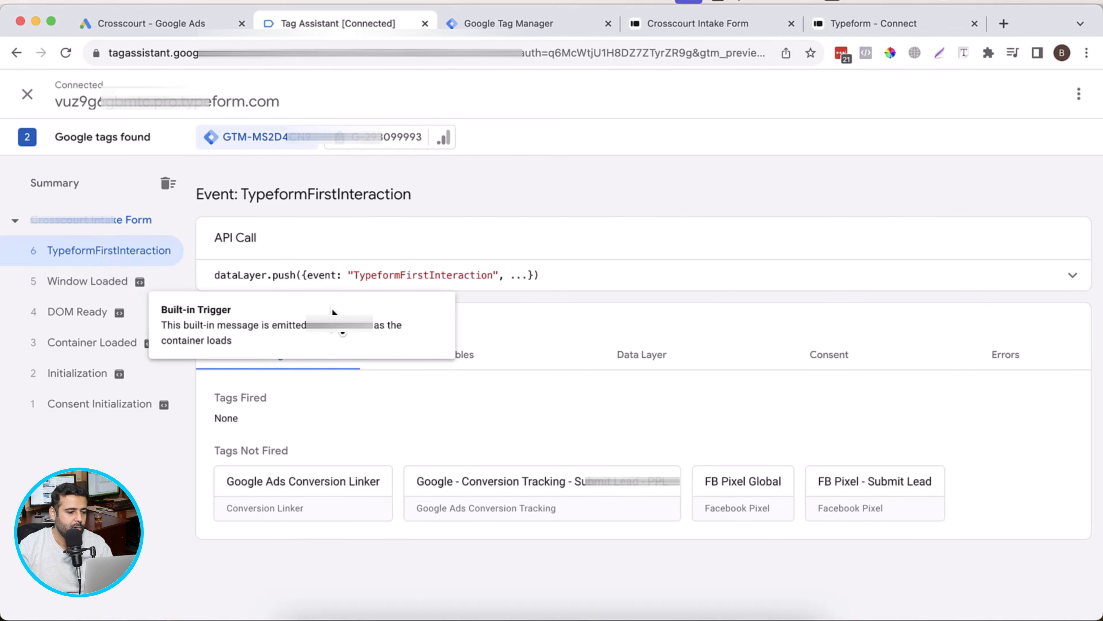
left_click_drag(353, 274, 495, 274)
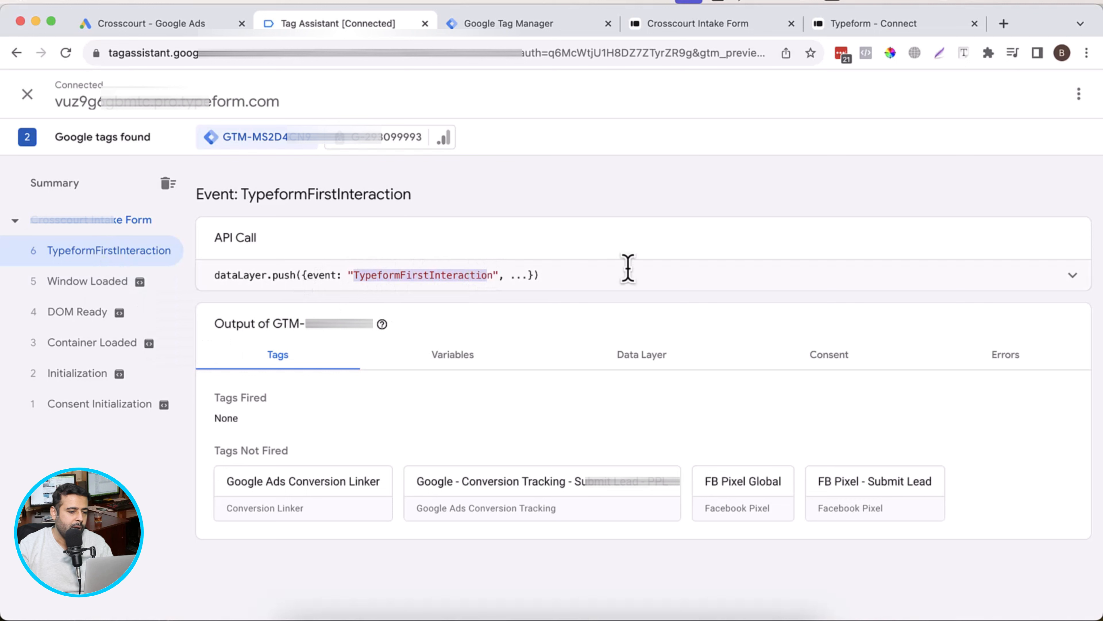
left_click(624, 278)
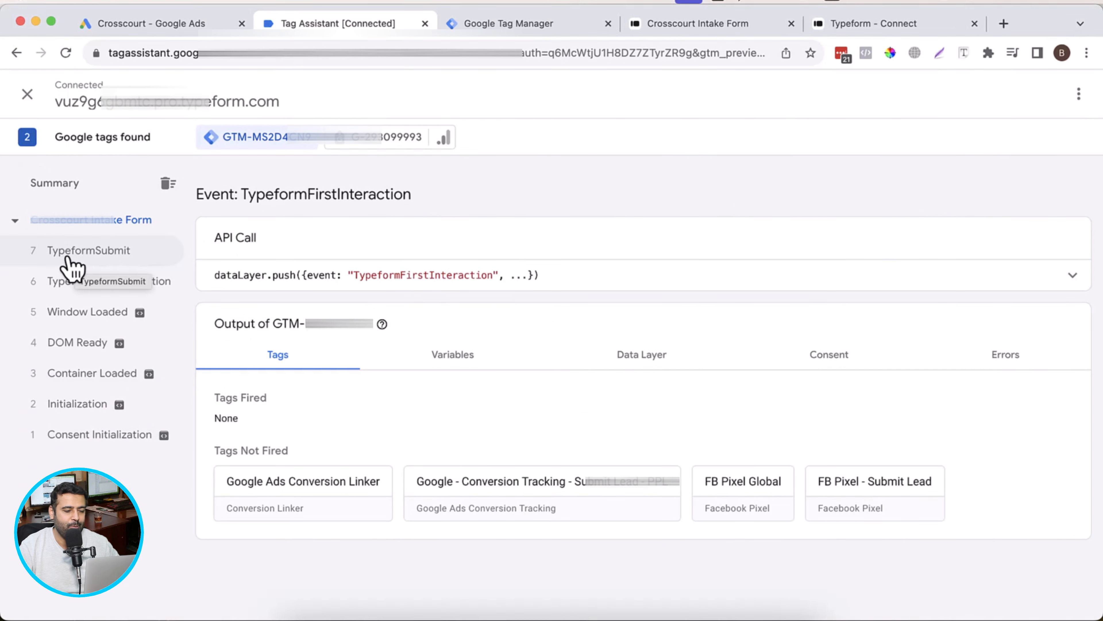
left_click(76, 261)
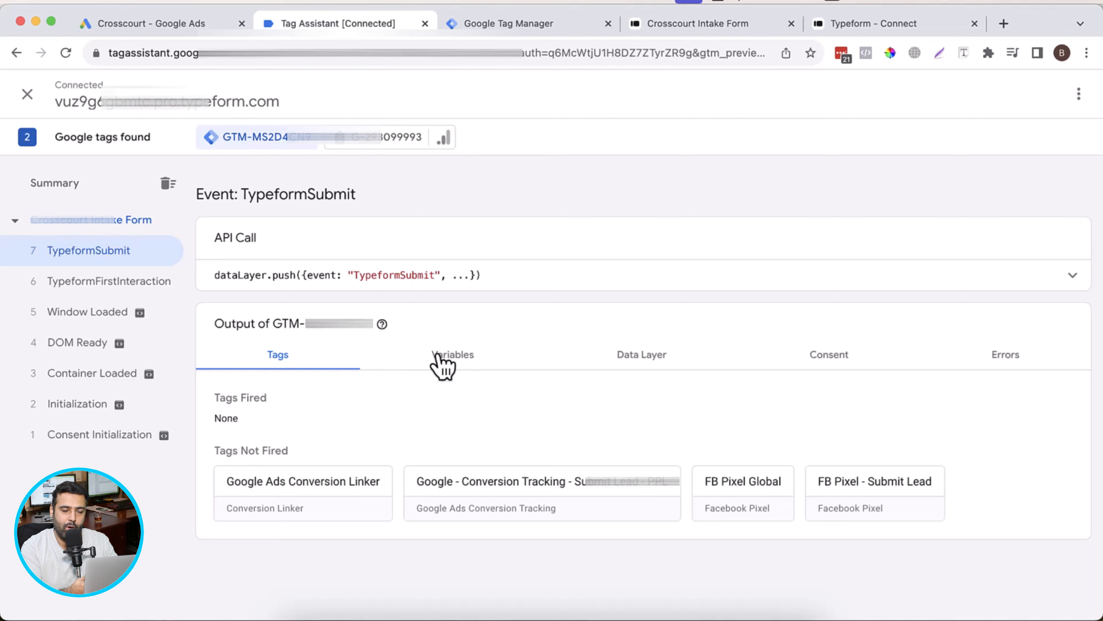
Step: Switch to Google Ads and open the account's Conversions summary
left_click(189, 26)
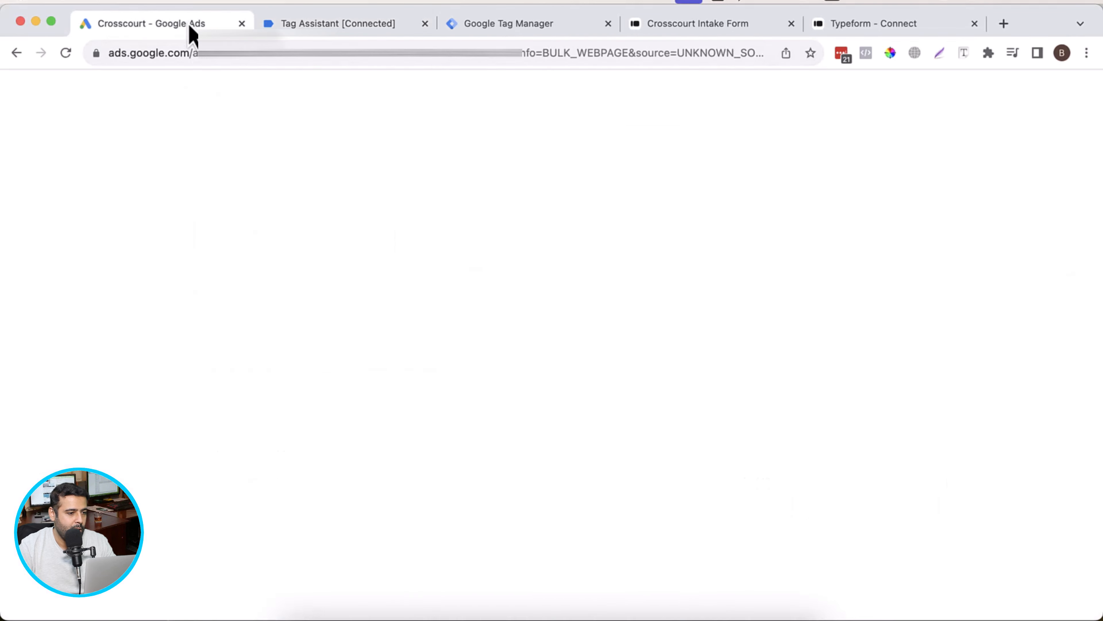
scroll(680, 256, "down", 2)
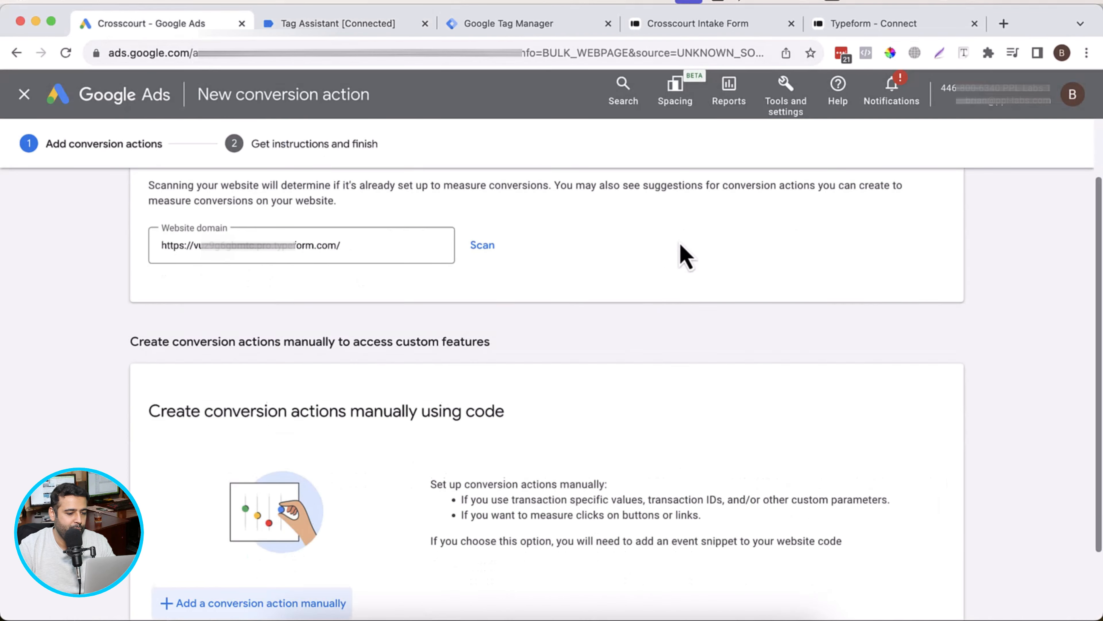
scroll(680, 256, "up", 2)
scroll(680, 261, "down", 4)
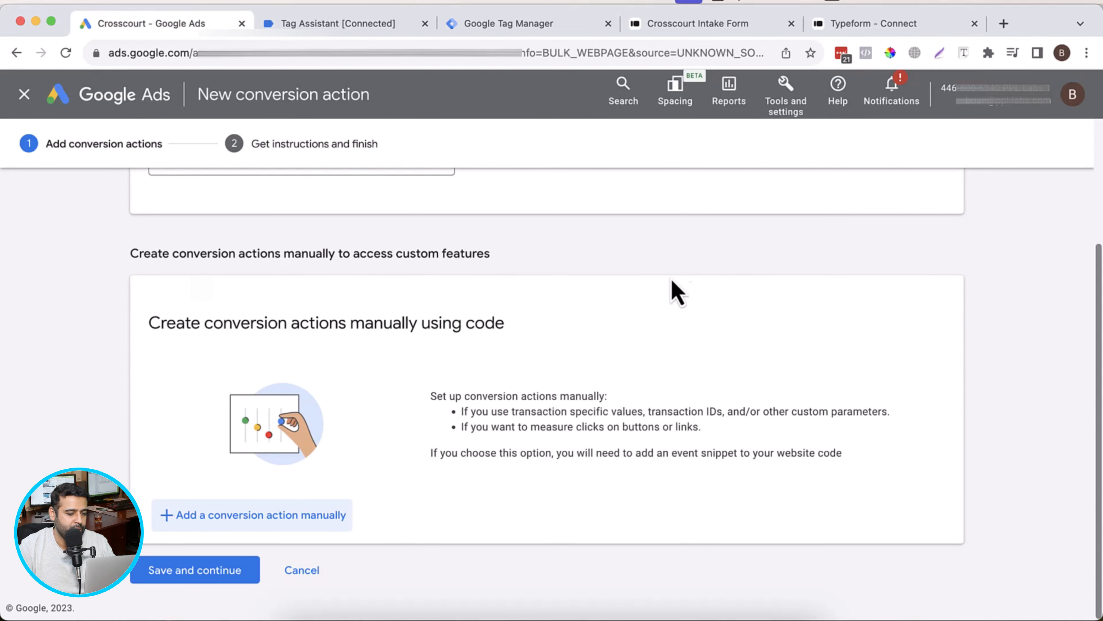
scroll(695, 270, "up", 4)
left_click(783, 111)
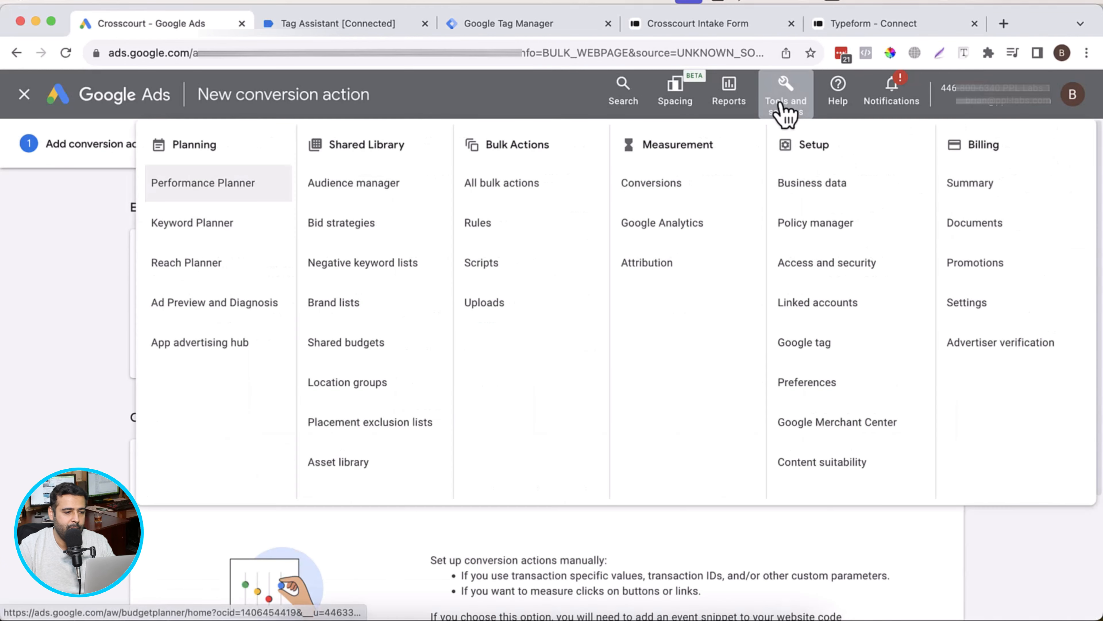
left_click(698, 189)
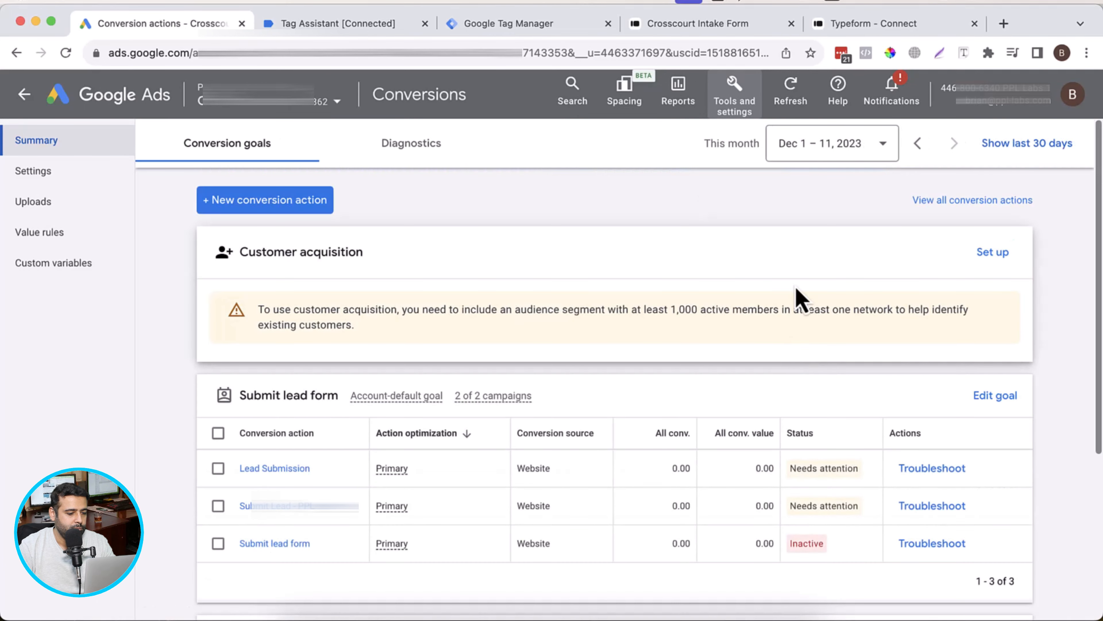
Step: Start a new conversion action that tracks actions on a website
scroll(796, 287, "down", 1)
scroll(787, 361, "up", 1)
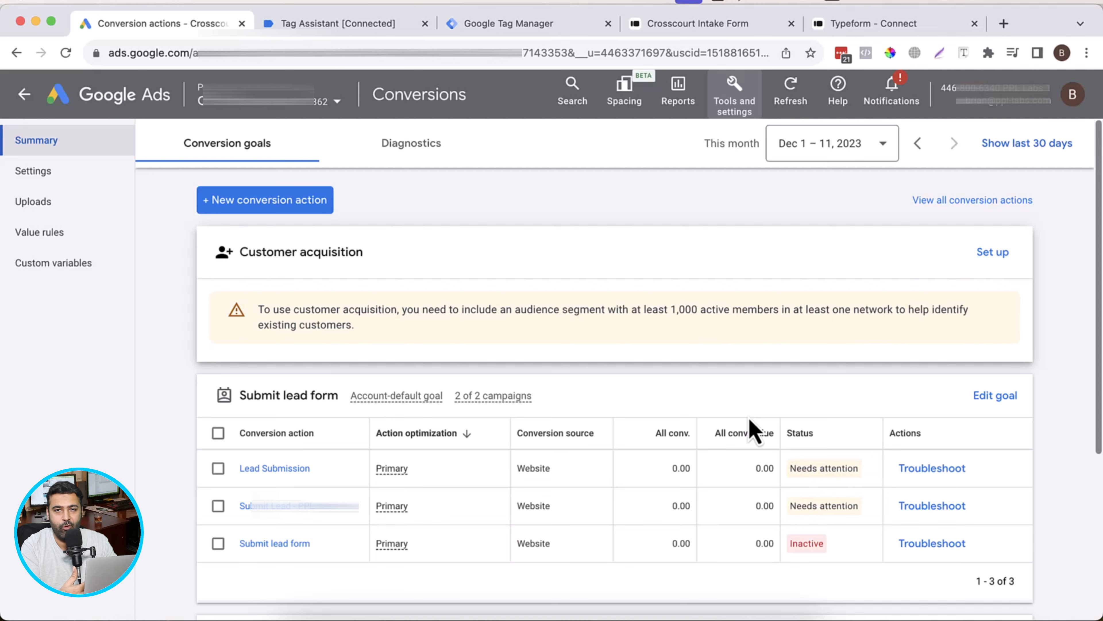
left_click(321, 217)
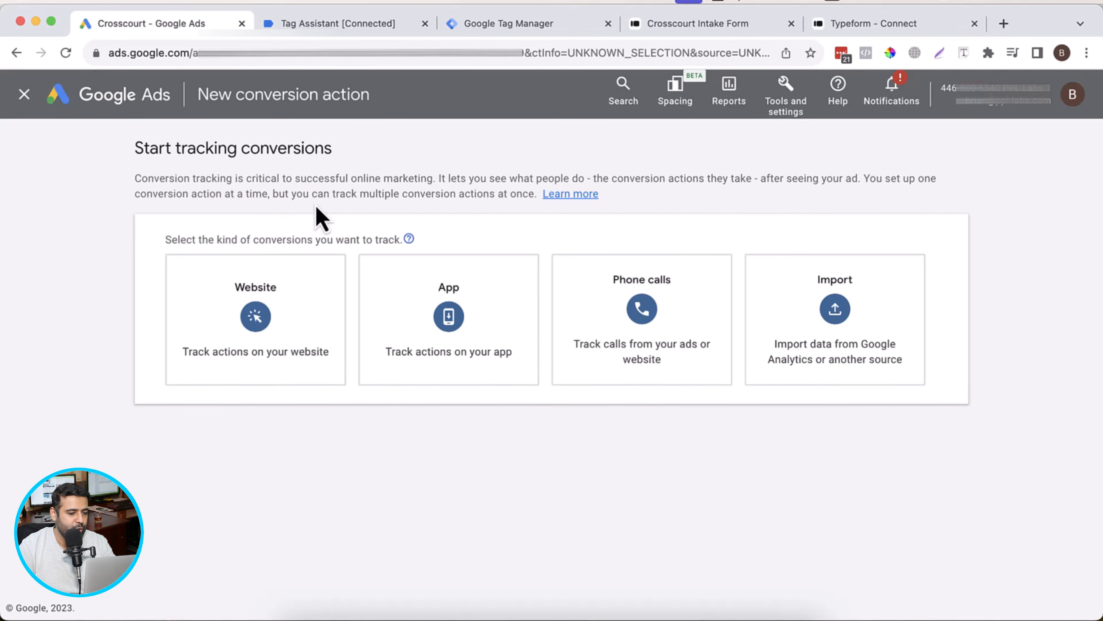
left_click(273, 367)
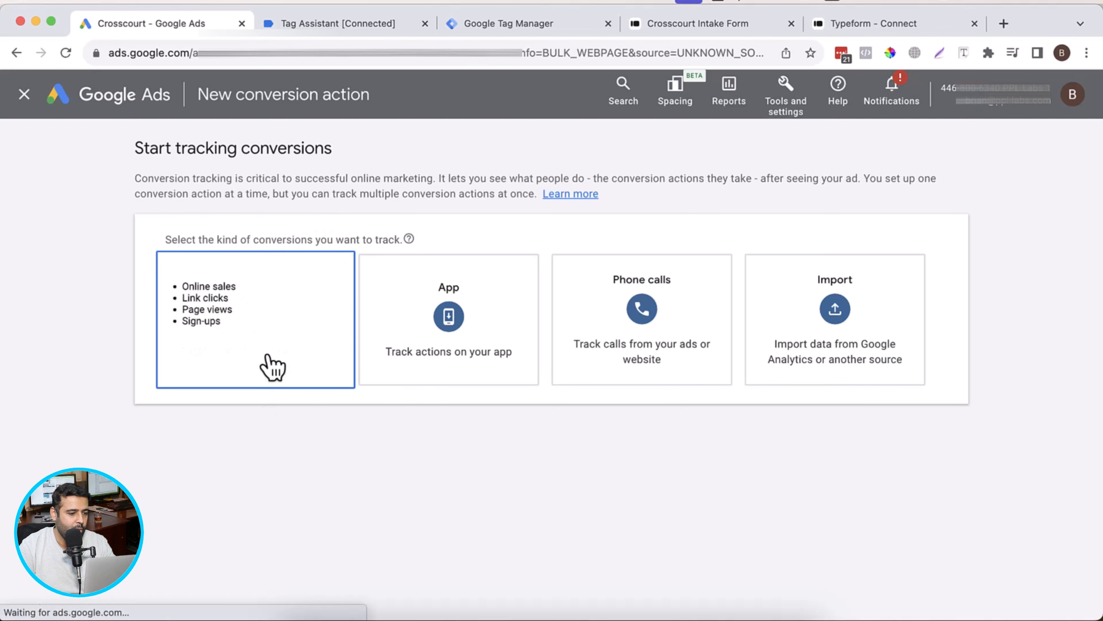
Step: Replace the website domain for the conversion action with the URL of the Crosscourt intake form
left_click(155, 321)
left_click_drag(155, 321, 148, 315)
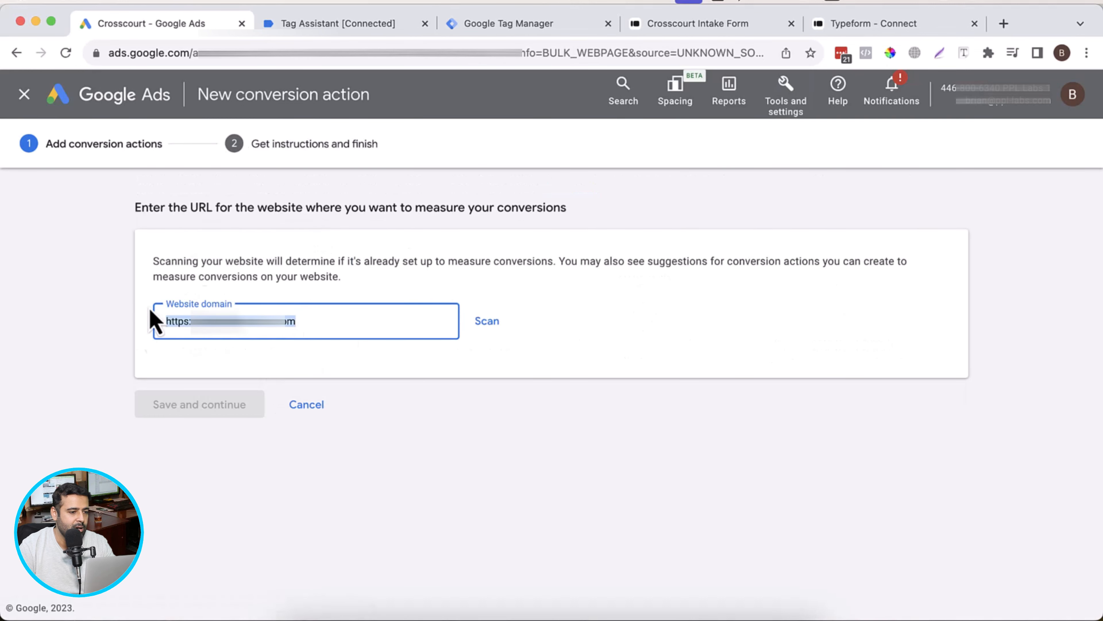
left_click(741, 30)
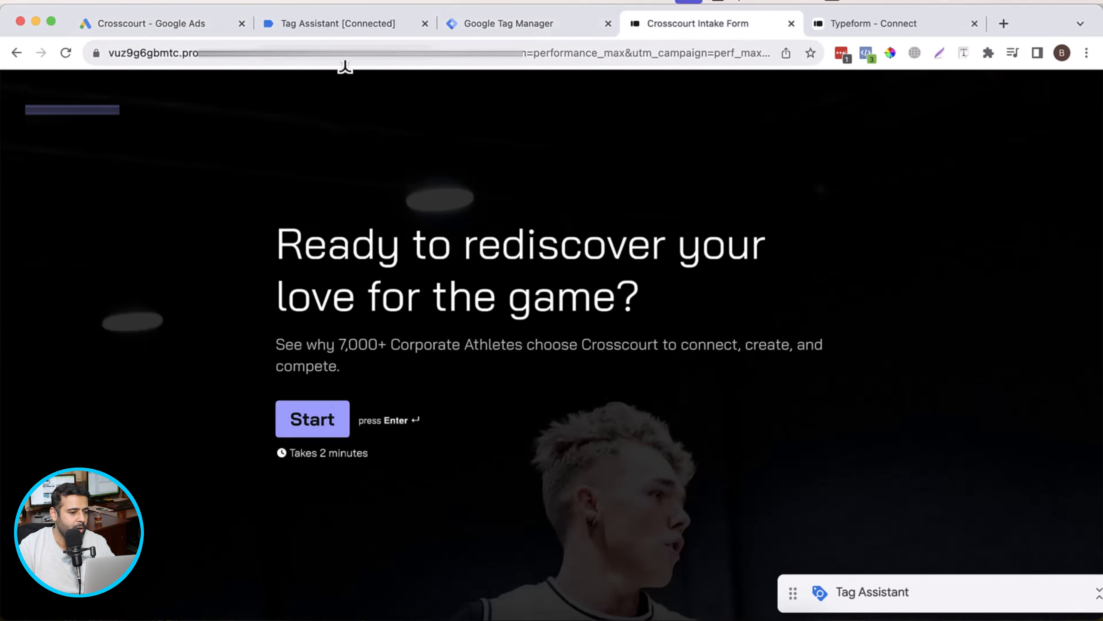
left_click(260, 53)
left_click(170, 26)
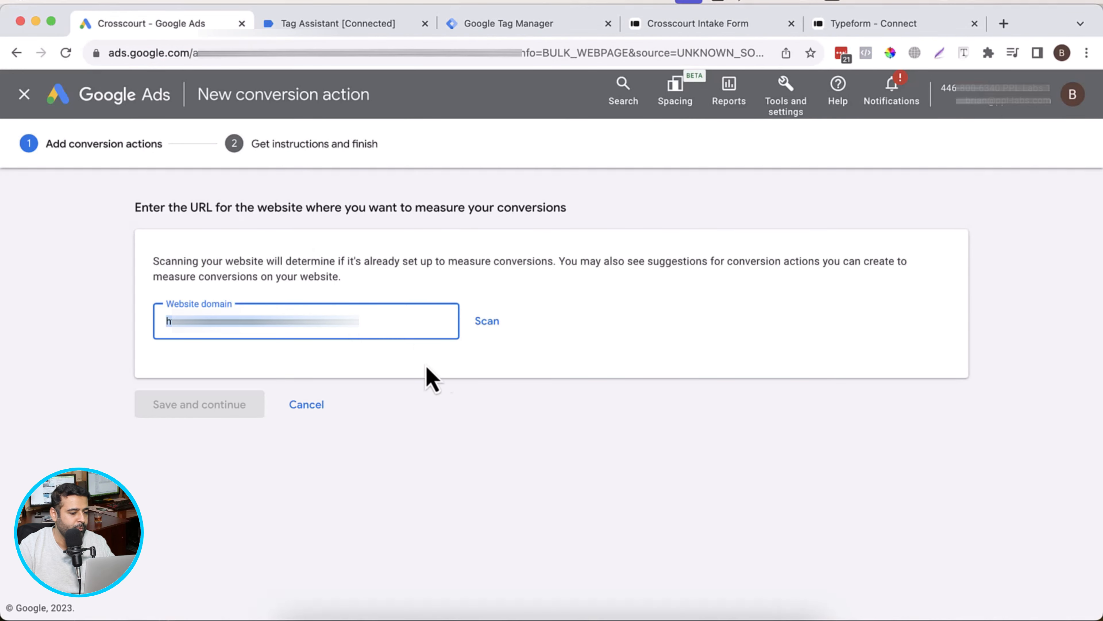
key("super+v")
left_click(487, 322)
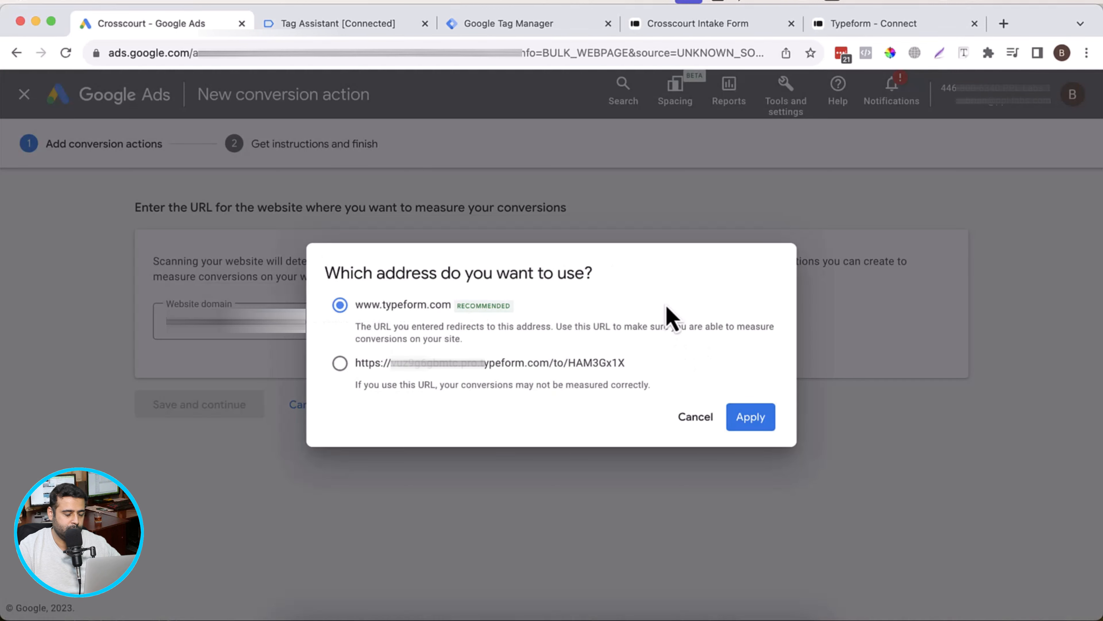
left_click(490, 364)
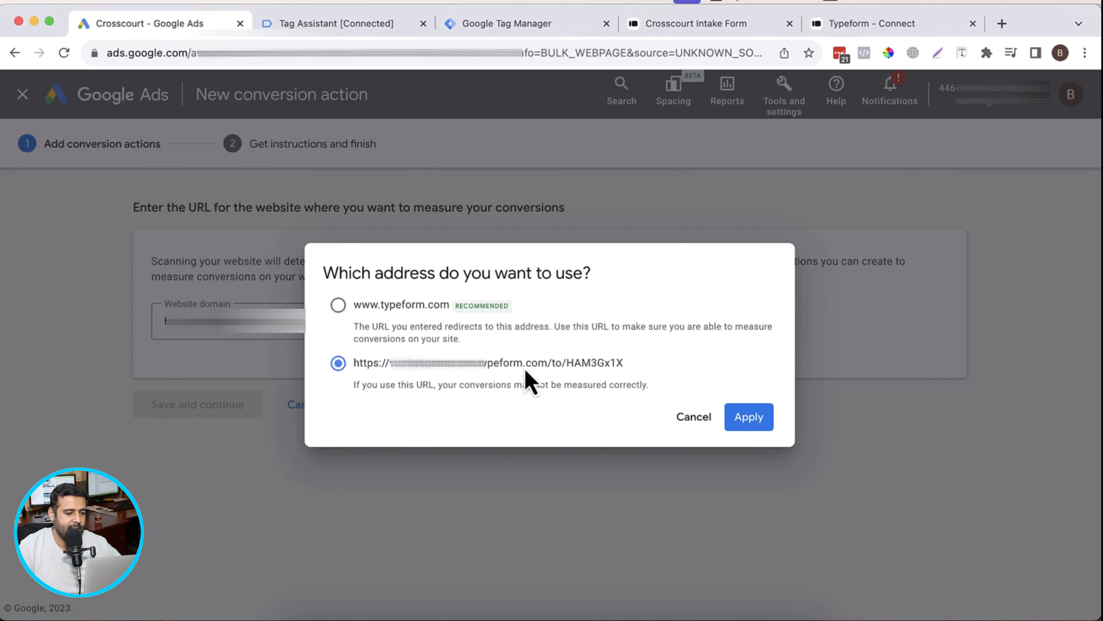
left_click(765, 423)
Step: Add a conversion action manually and set its goal category to Submit lead form
scroll(717, 282, "down", 3)
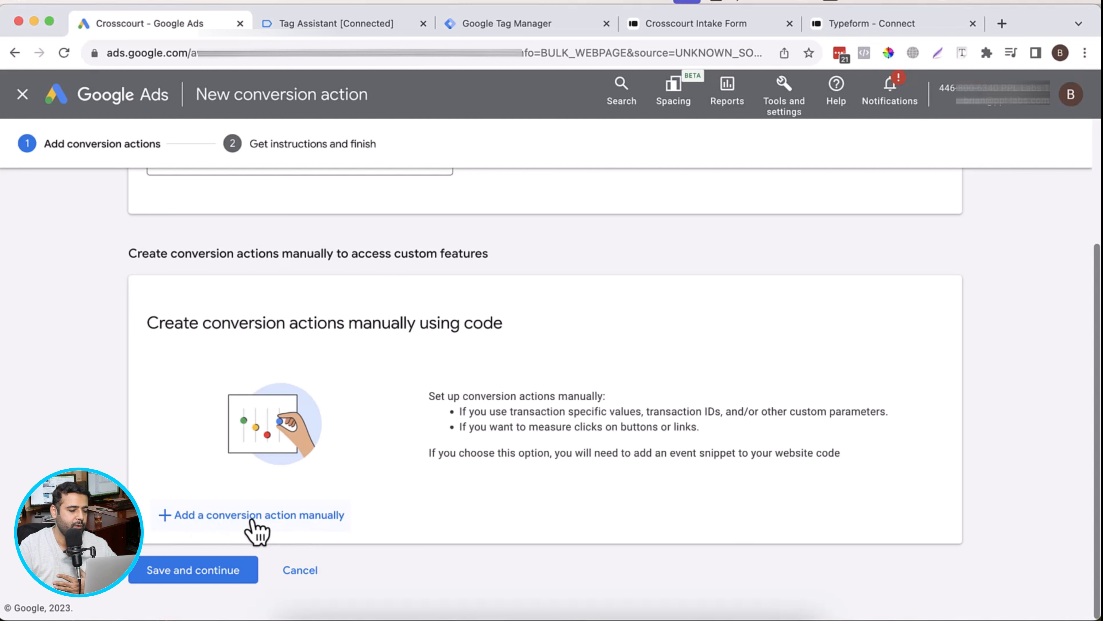
left_click(276, 525)
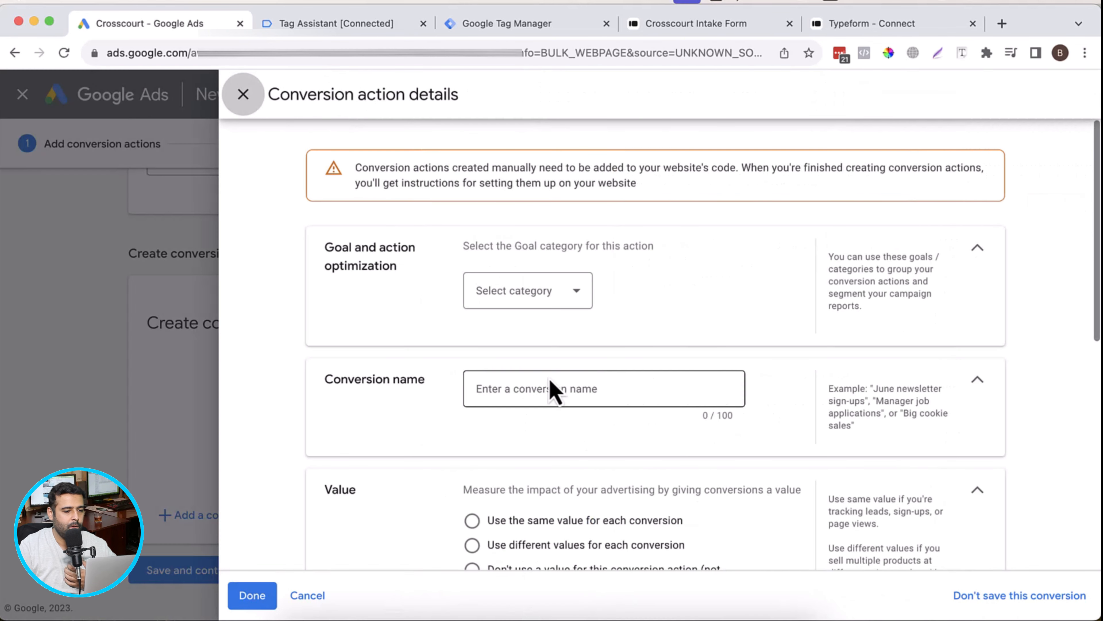
left_click(574, 290)
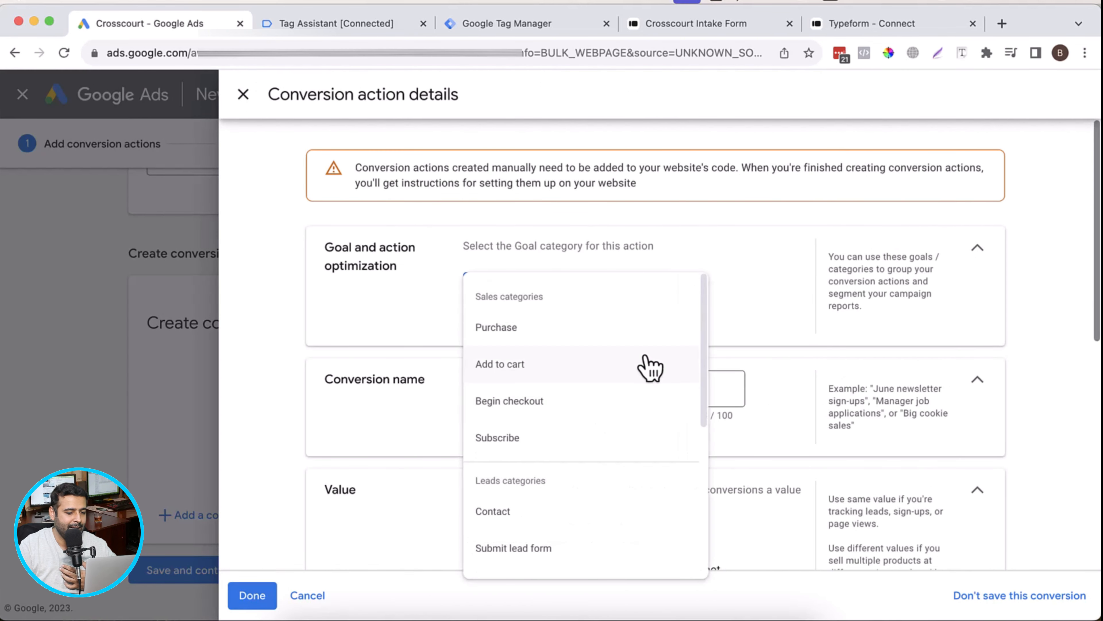
scroll(650, 367, "down", 2)
left_click(541, 469)
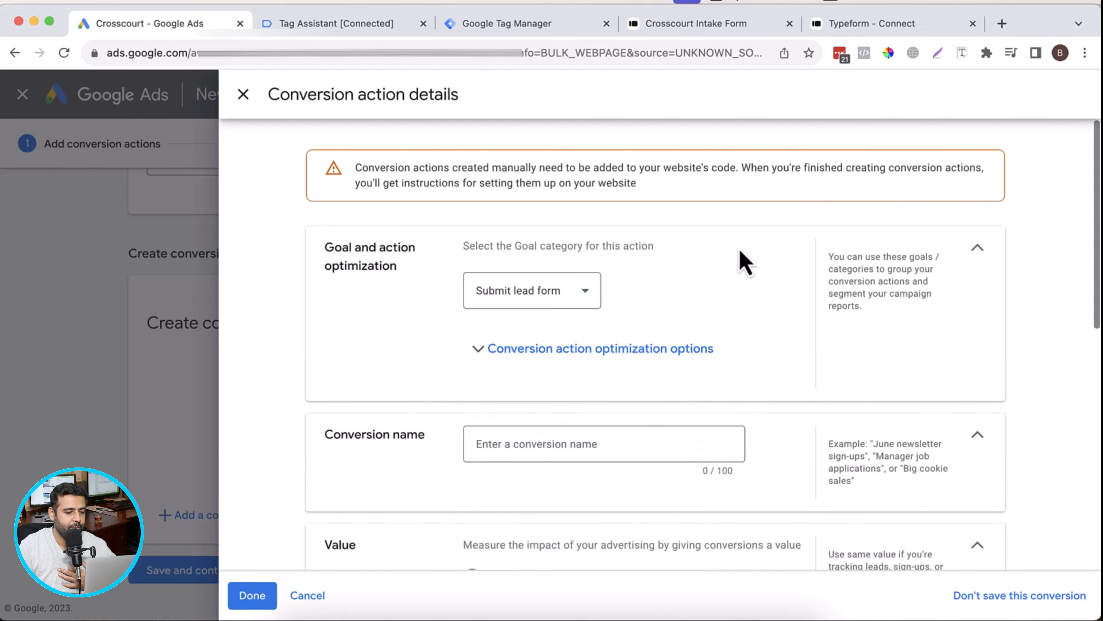
Step: Name the conversion action "Typeform Lead"
scroll(743, 261, "down", 3)
left_click(572, 311)
type("Typeform Lead")
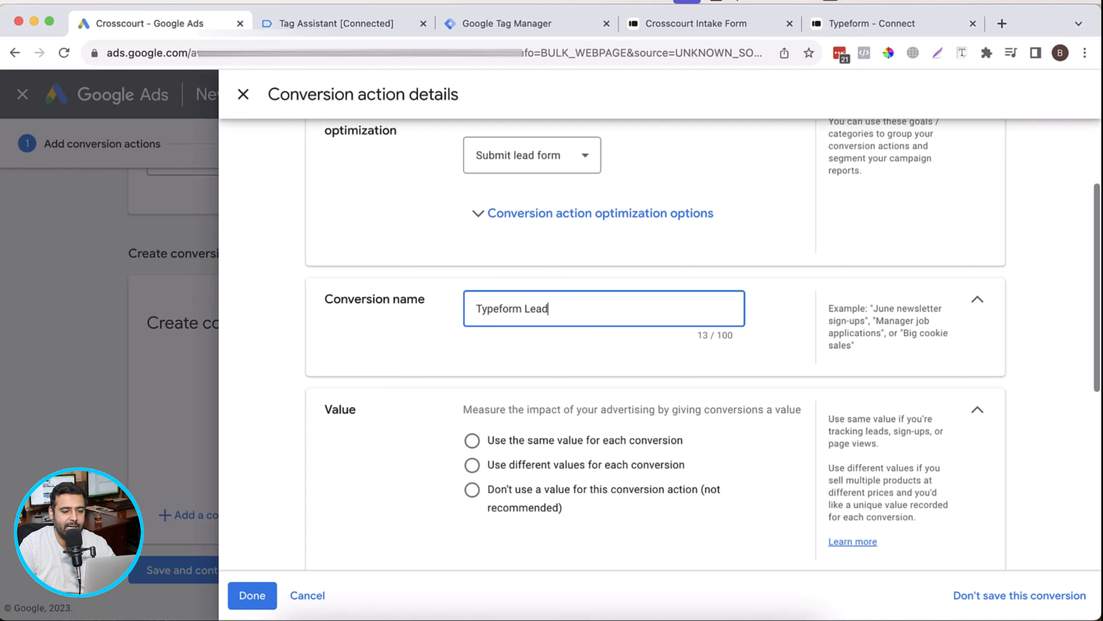
Step: Use different values for each conversion, with a default value of 5 US dollars
scroll(670, 305, "down", 1)
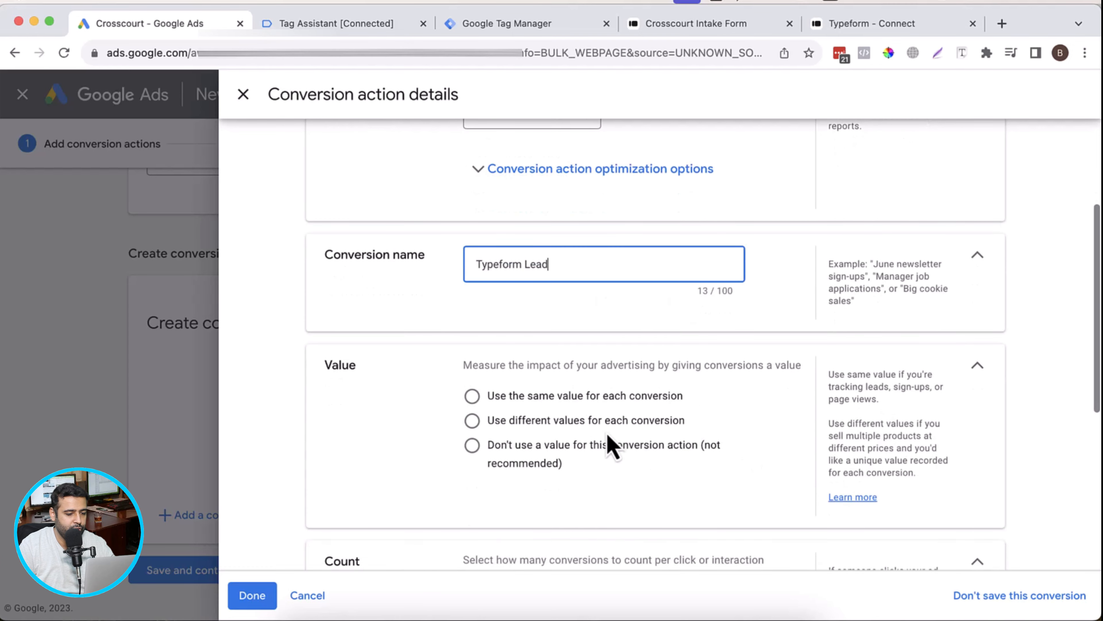
left_click(610, 424)
scroll(776, 328, "down", 1)
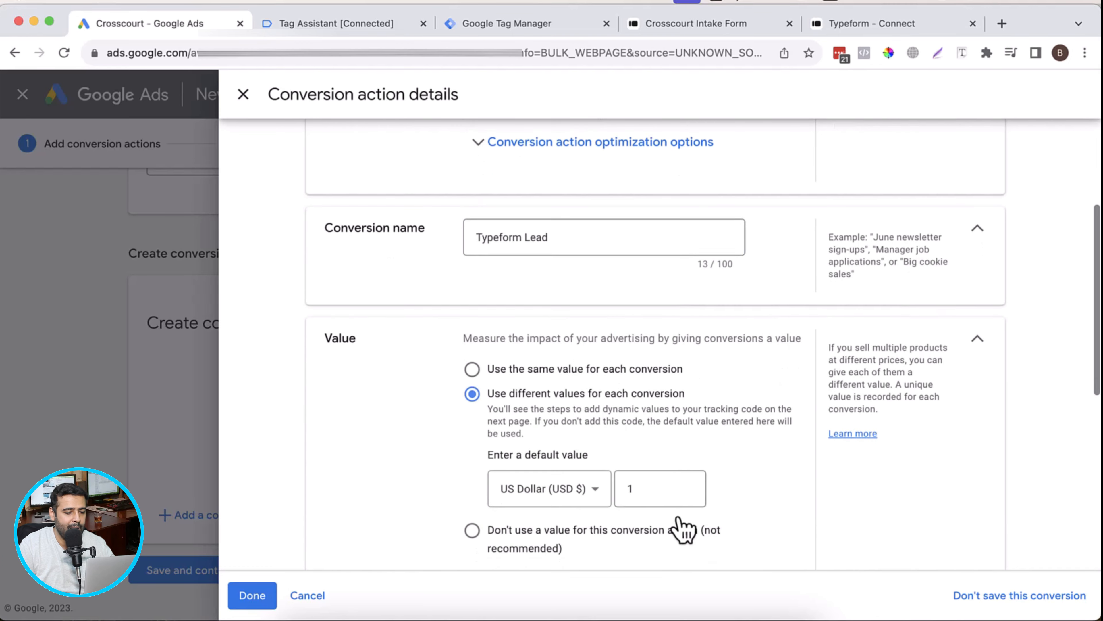
left_click(665, 487)
double_click(653, 484)
type("5")
Step: Finish the Typeform Lead conversion action's details, then save it and continue to the setup instructions
scroll(795, 321, "down", 9)
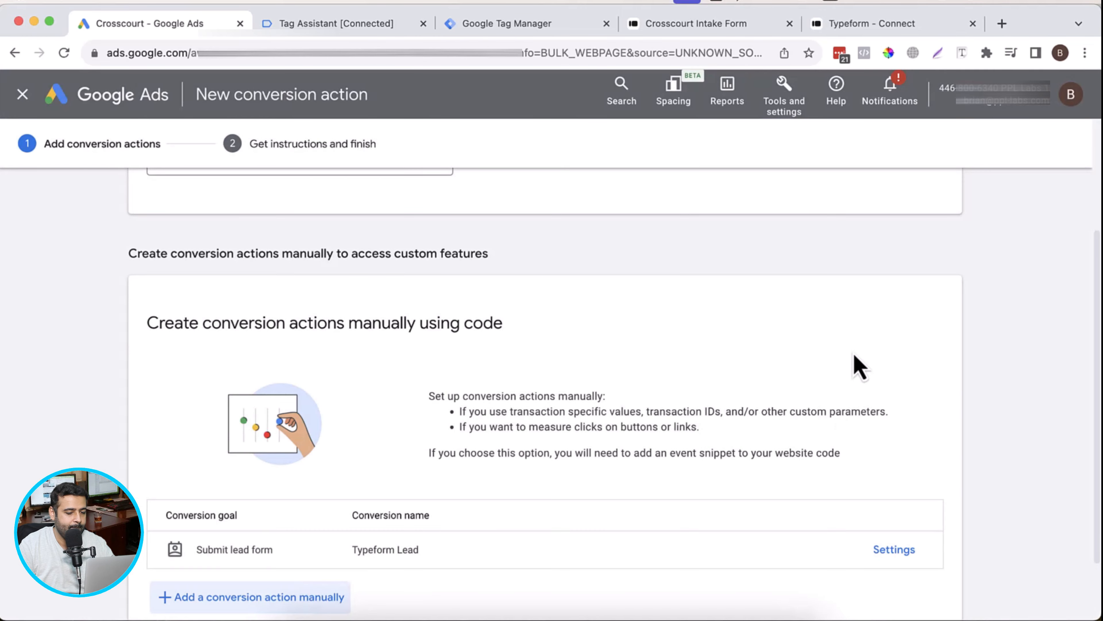
scroll(854, 365, "down", 2)
left_click(192, 570)
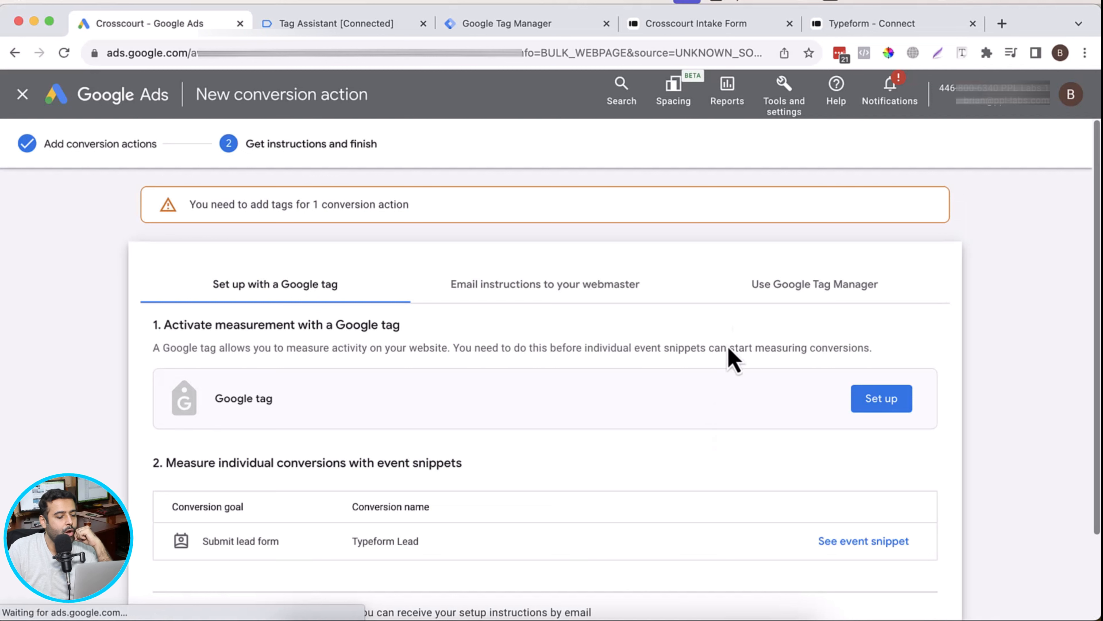
Step: Show the Google Tag Manager setup instructions and locate the Conversion ID and the Typeform Lead conversion label
scroll(737, 323, "down", 1)
scroll(734, 348, "down", 3)
scroll(729, 375, "up", 3)
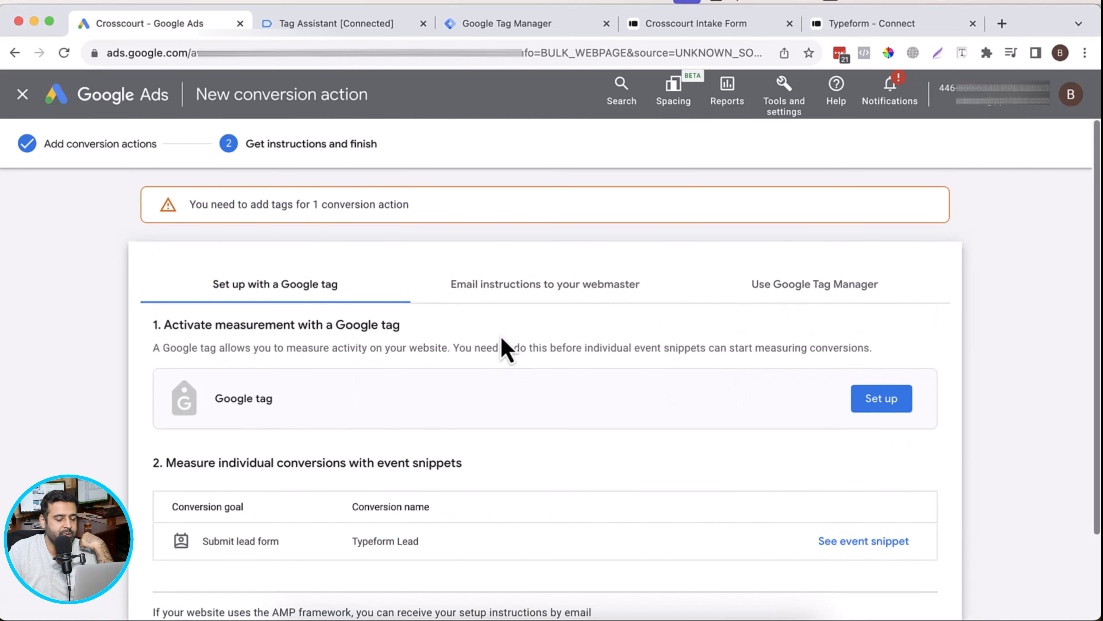
left_click(842, 292)
scroll(758, 409, "down", 1)
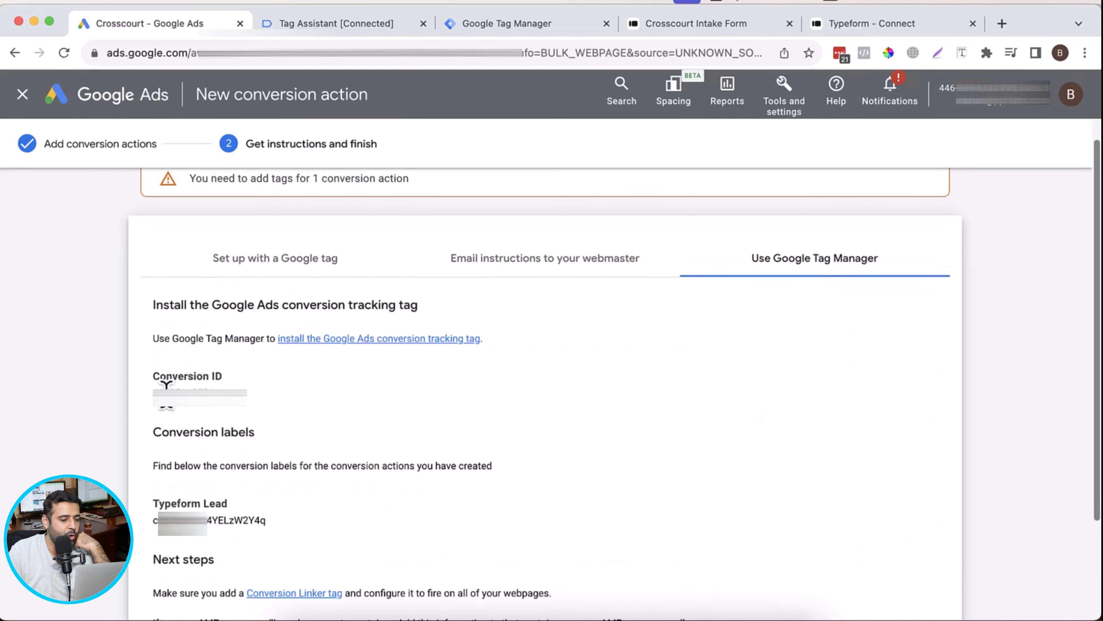
left_click_drag(153, 398, 239, 407)
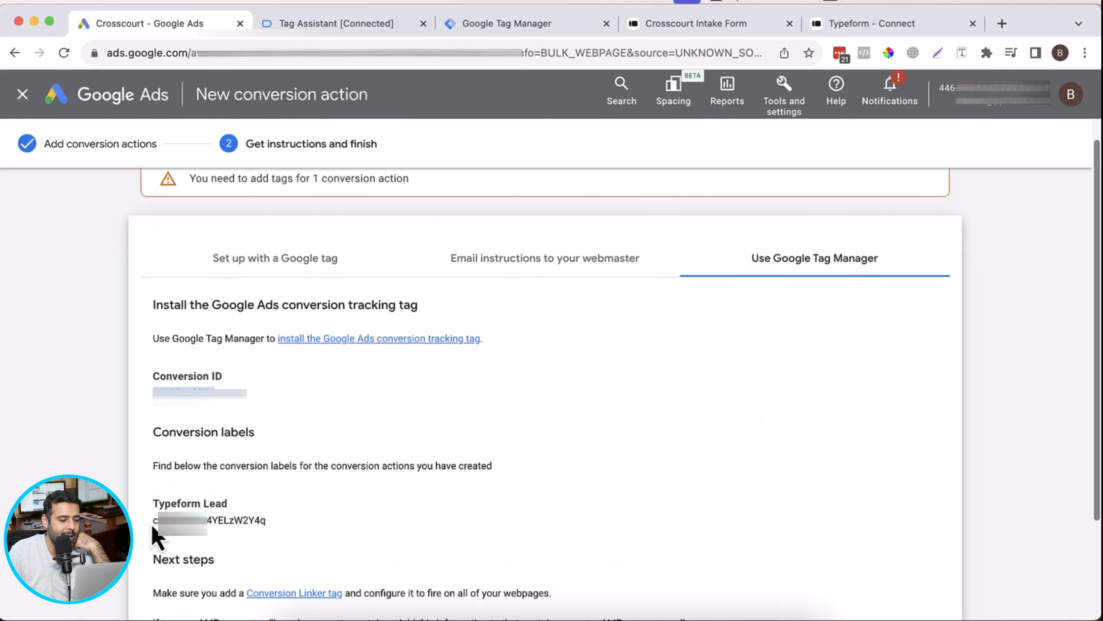
left_click_drag(152, 525, 278, 526)
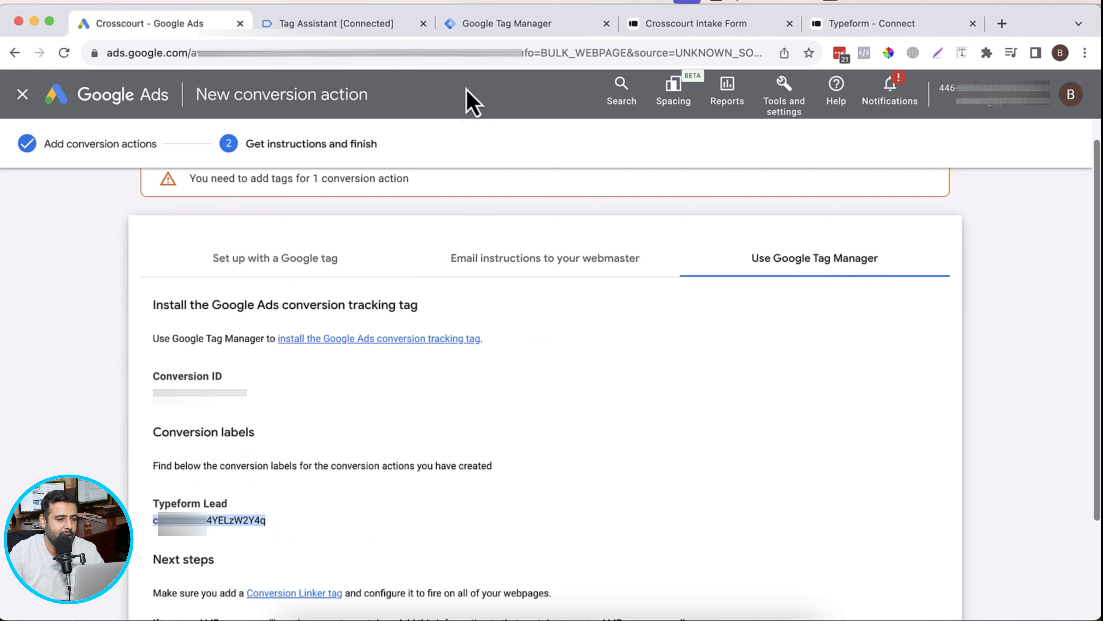
Step: Switch to Google Tag Manager and create a new tag named "Type Form Lead Submission"
left_click(506, 24)
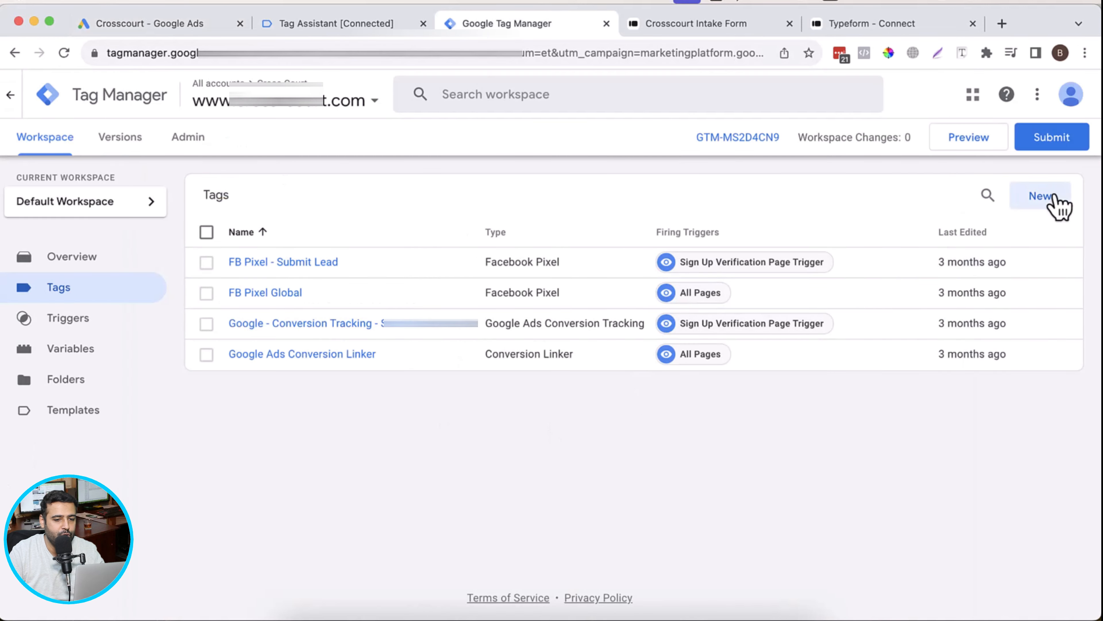
left_click(1042, 196)
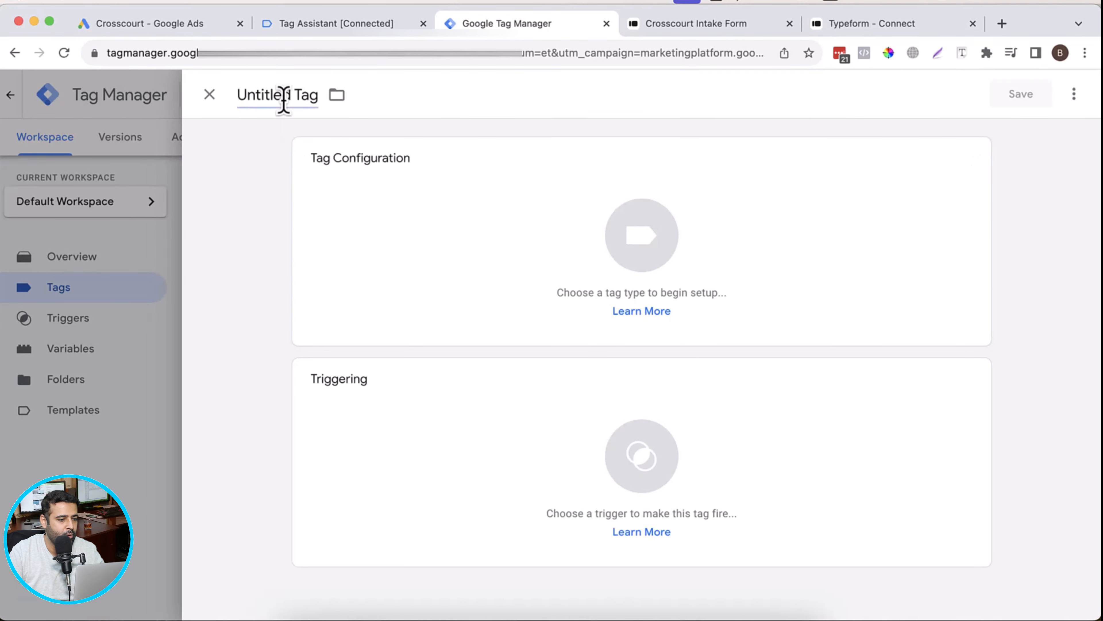
left_click(284, 100)
type("Type")
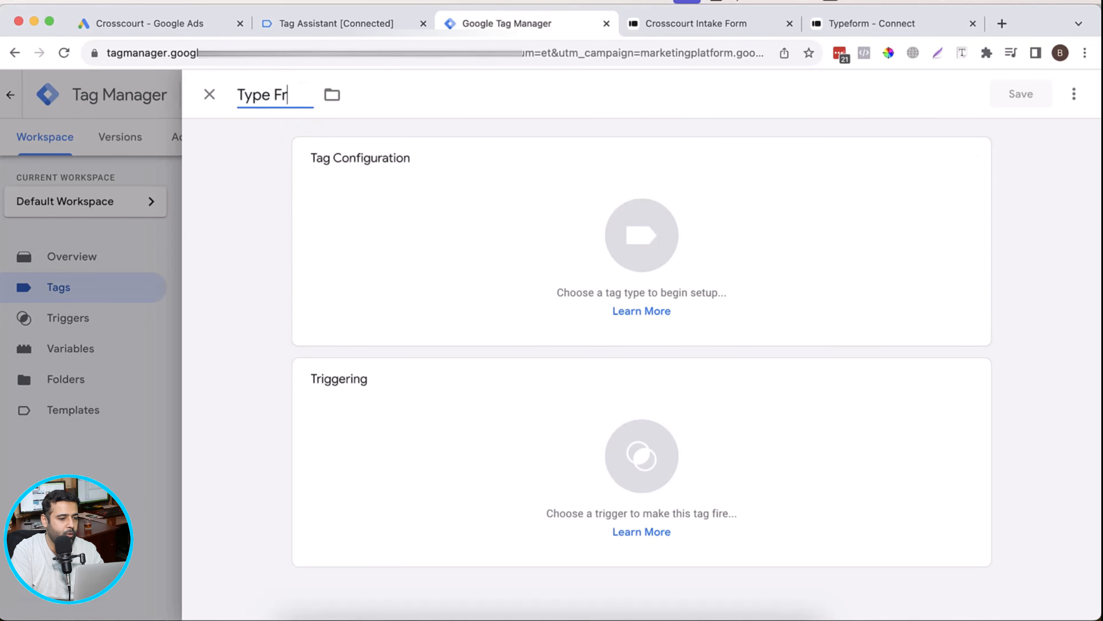
type(" Form ")
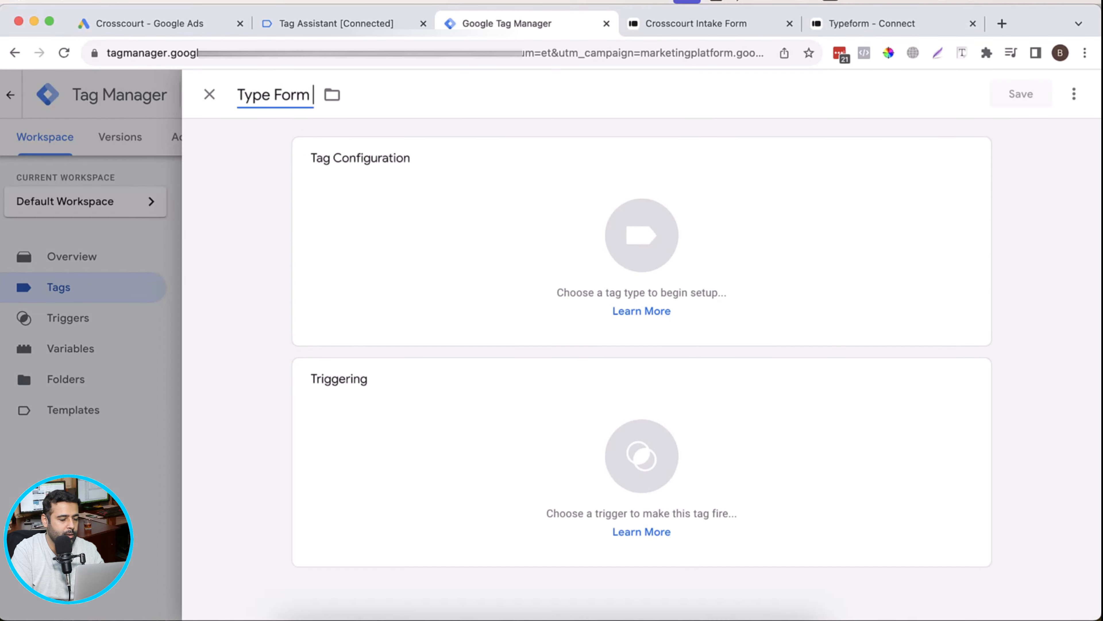
type("Lead Submi")
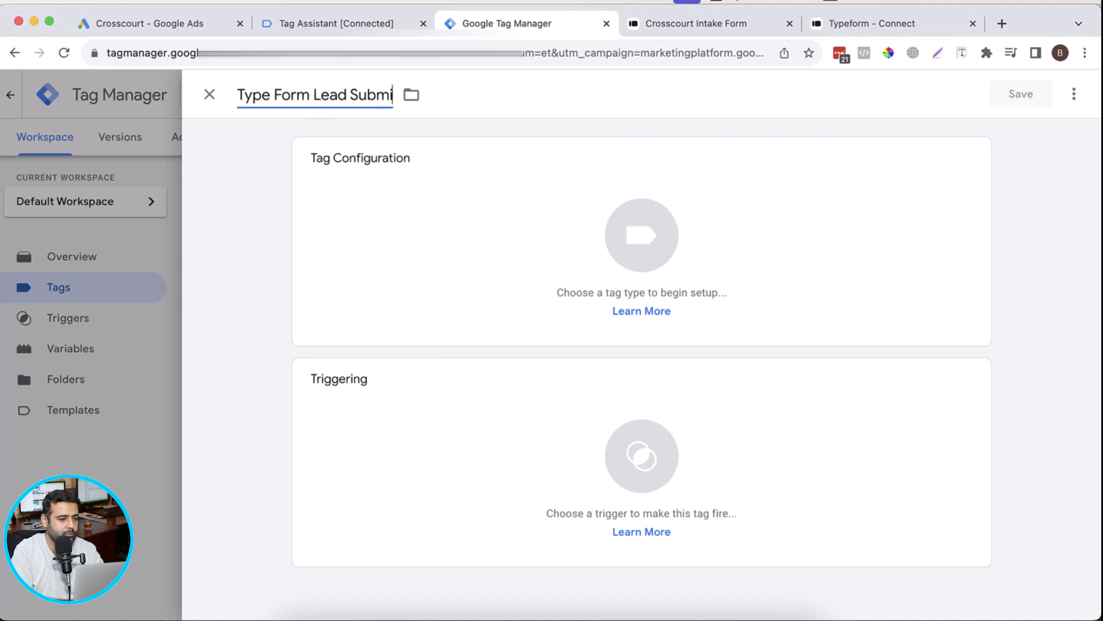
type("ssion")
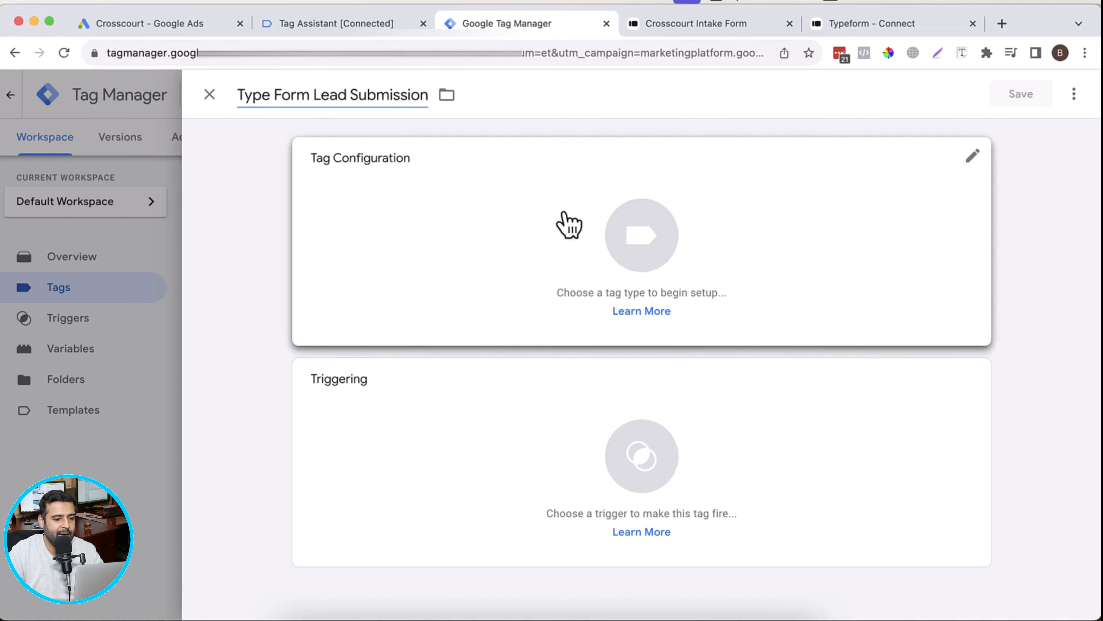
Step: Set the tag type to Google Ads Conversion Tracking
left_click(567, 225)
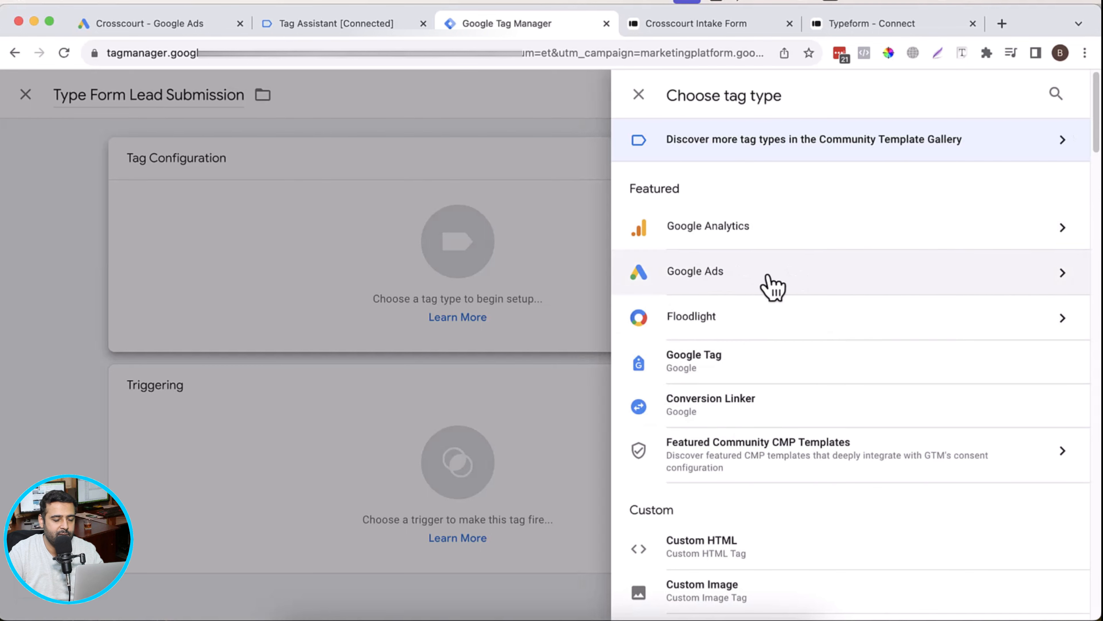
left_click(768, 285)
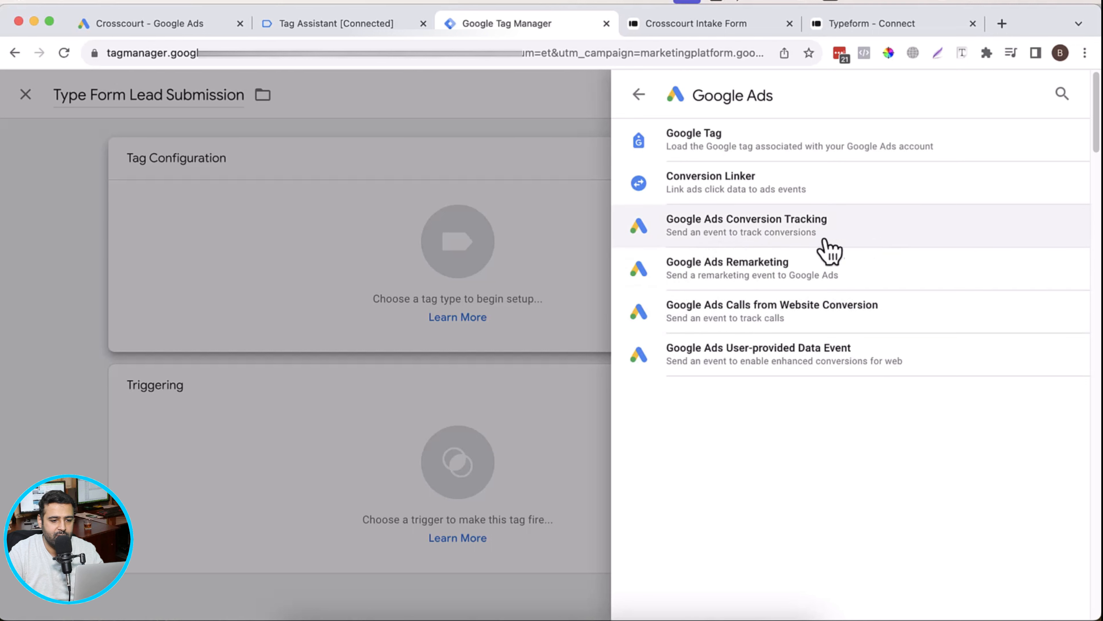
left_click(780, 248)
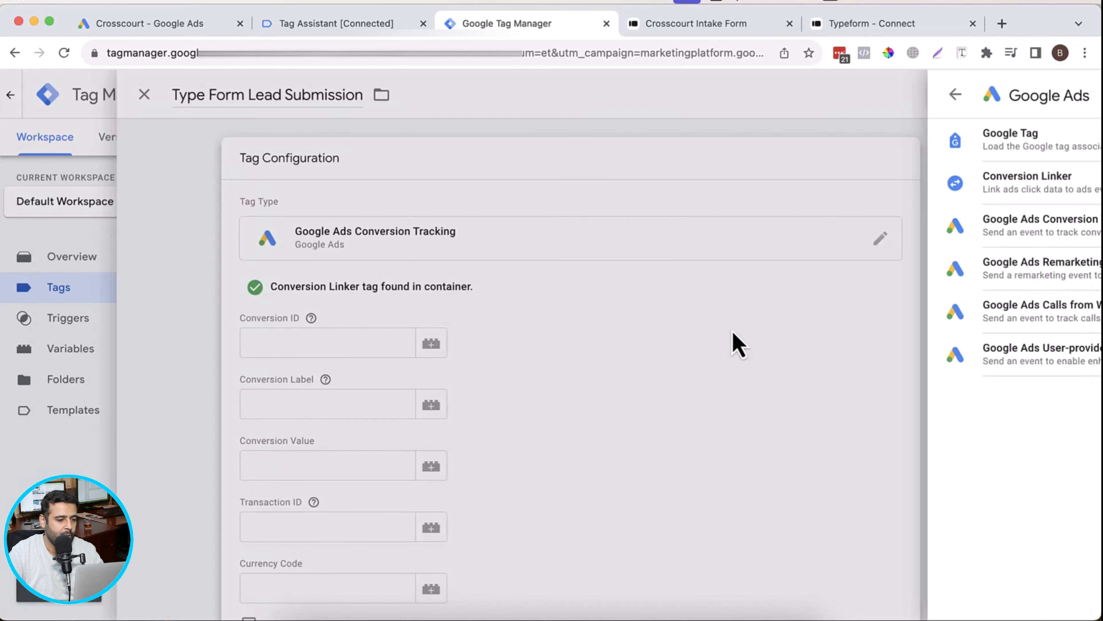
Step: Copy the Conversion ID from Google Ads into the tag's Conversion ID field in Google Tag Manager
scroll(583, 320, "down", 3)
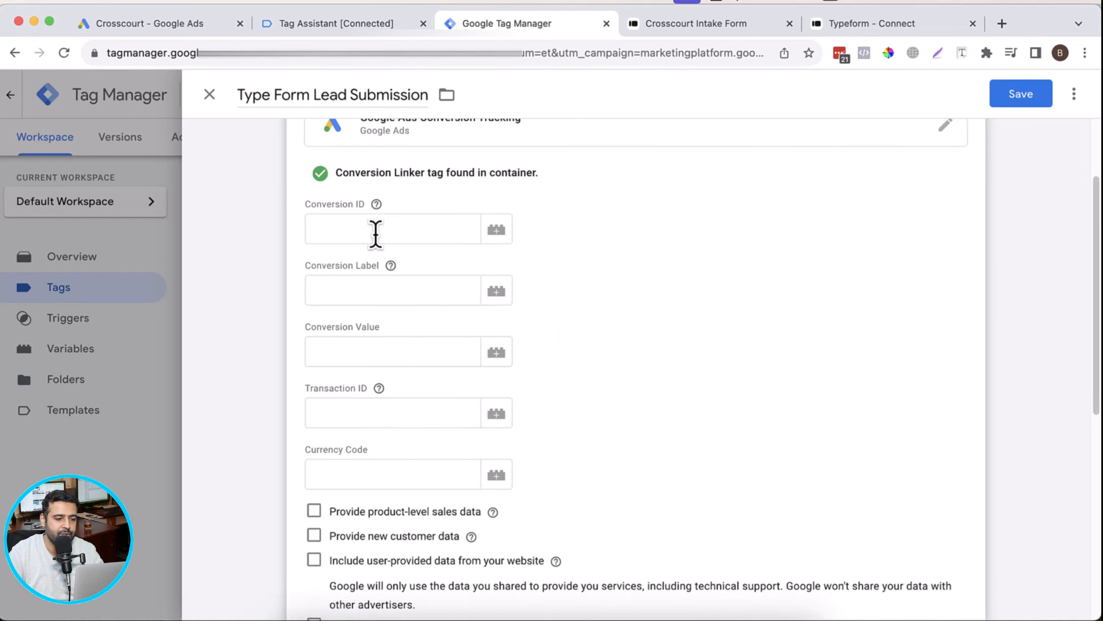
left_click(172, 26)
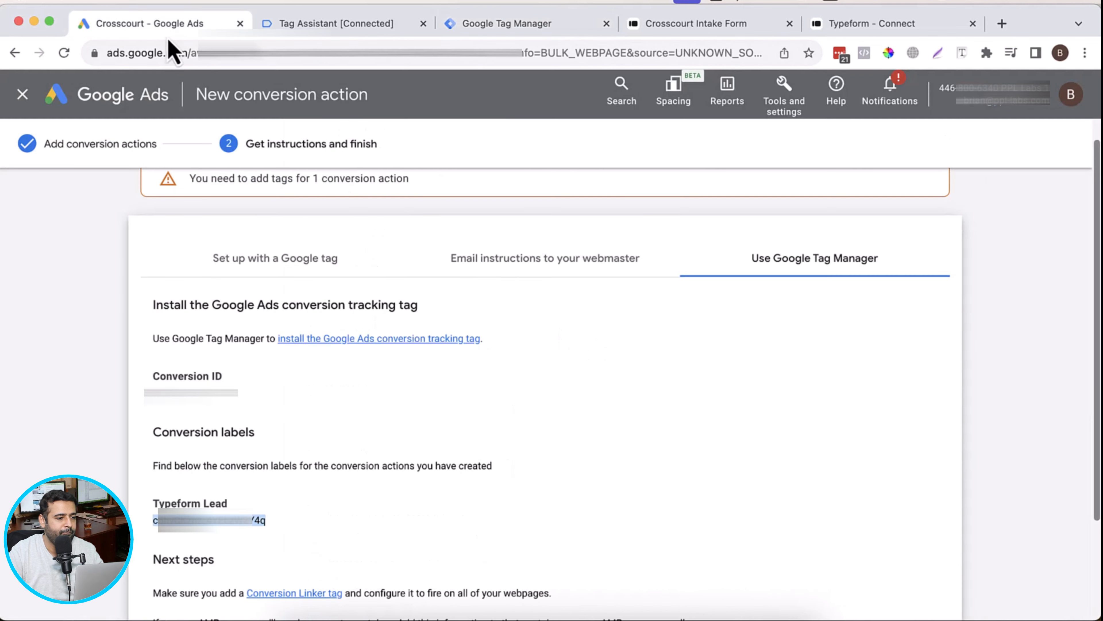
left_click(183, 380)
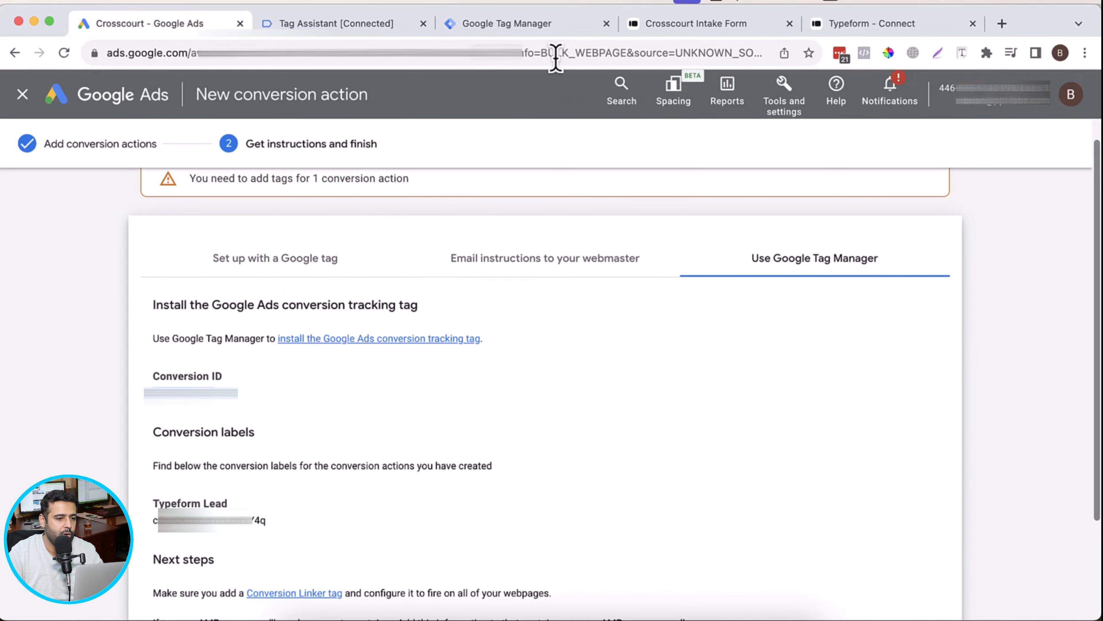
left_click(521, 24)
left_click(377, 224)
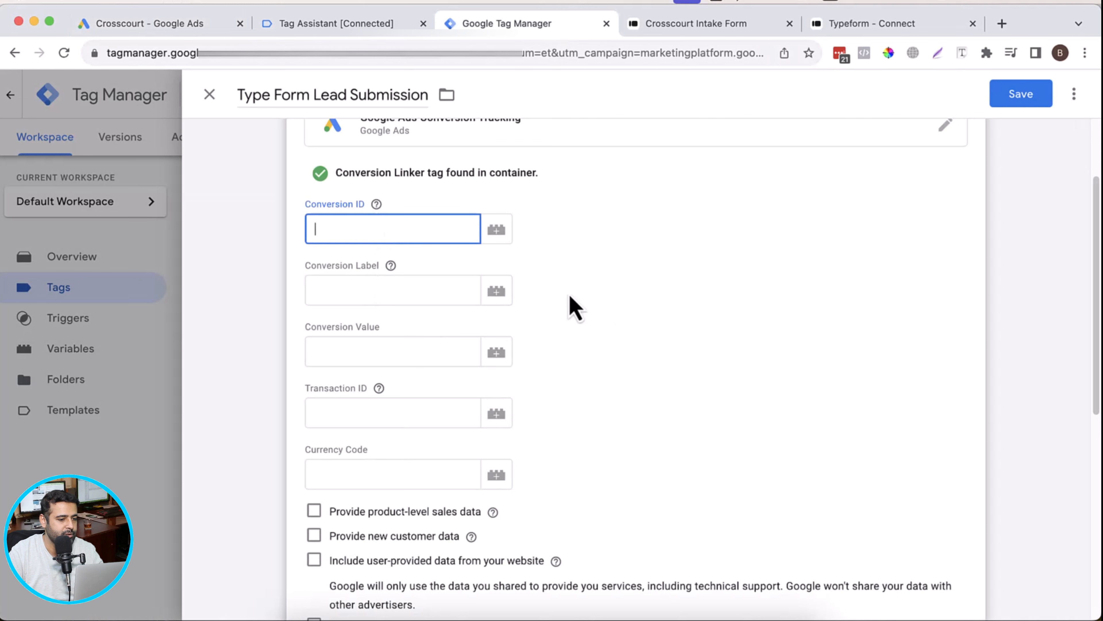
key("super+v")
Step: Copy the Typeform Lead conversion label from Google Ads into the tag's Conversion Label field in Google Tag Manager
left_click(350, 294)
left_click(144, 24)
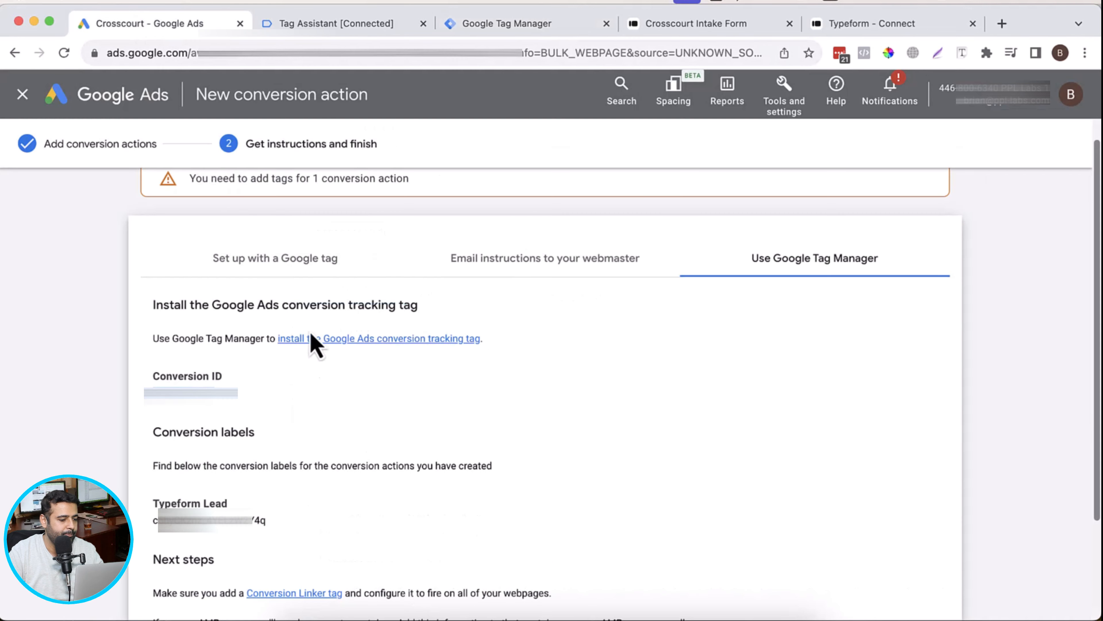
double_click(219, 520)
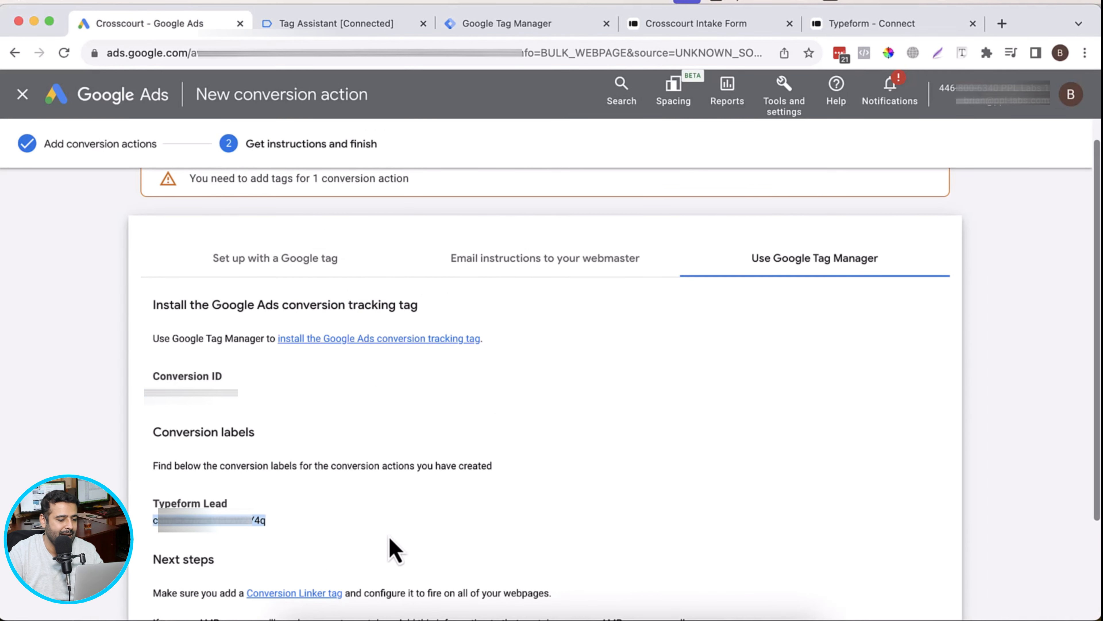
key("super+c")
left_click(521, 23)
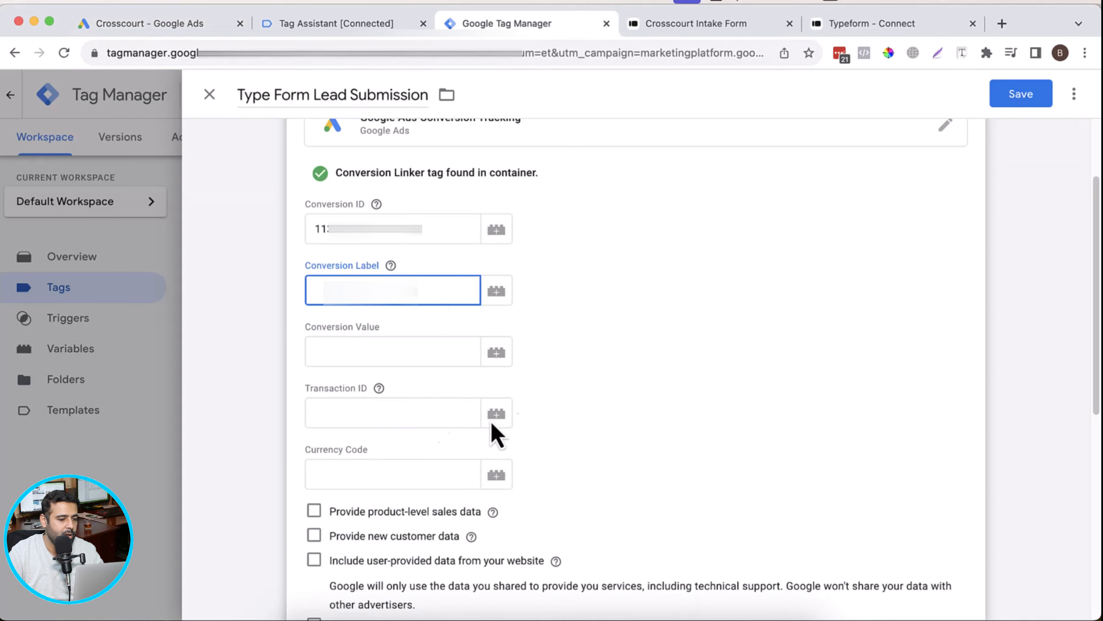
key("super+v")
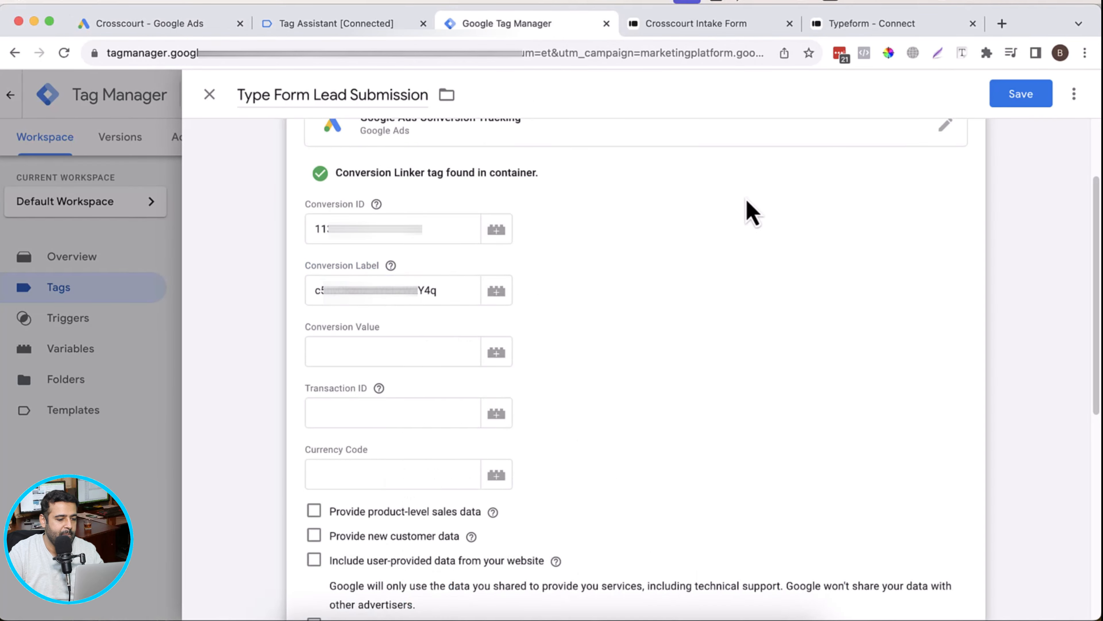
Step: Create a new trigger for the tag and name it "Custom Event - TypeFormSubmission"
scroll(825, 261, "down", 3)
scroll(850, 300, "down", 5)
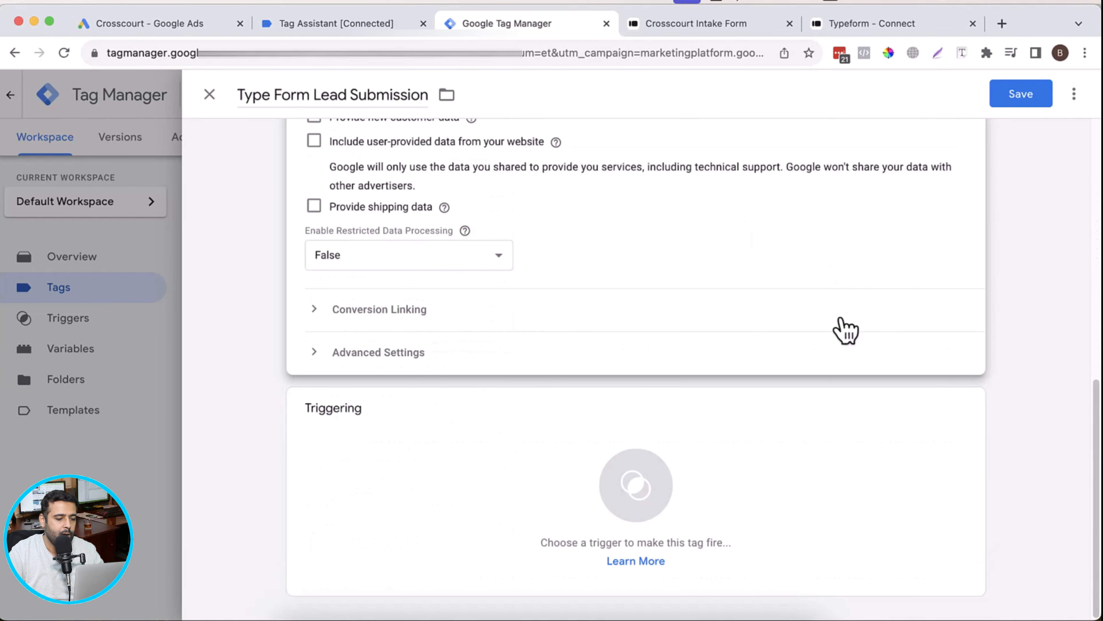
left_click(715, 480)
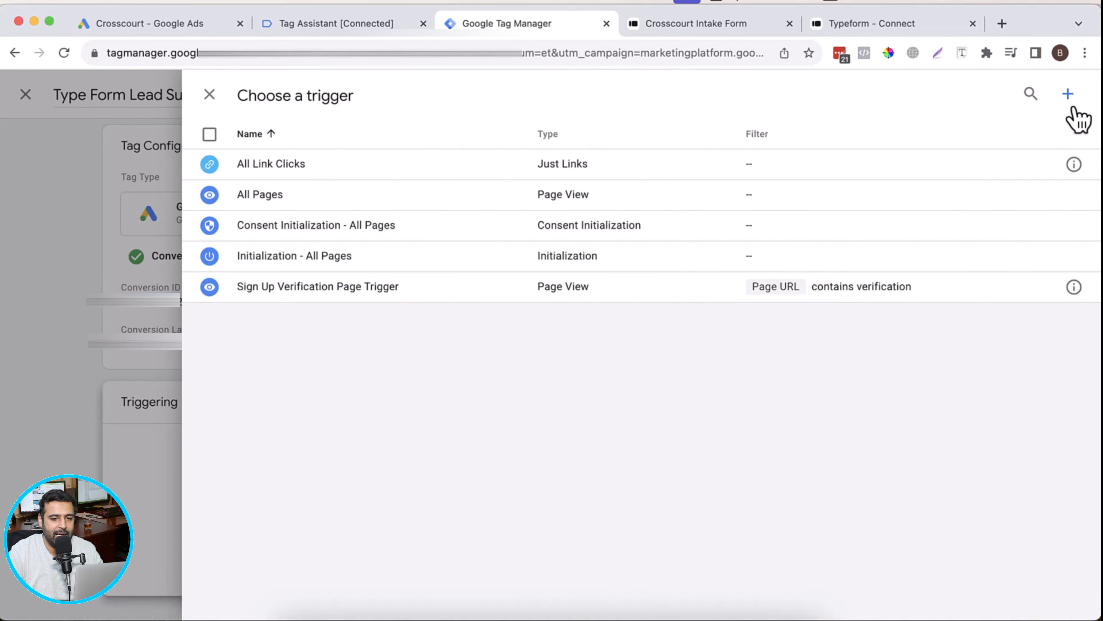
left_click(1068, 94)
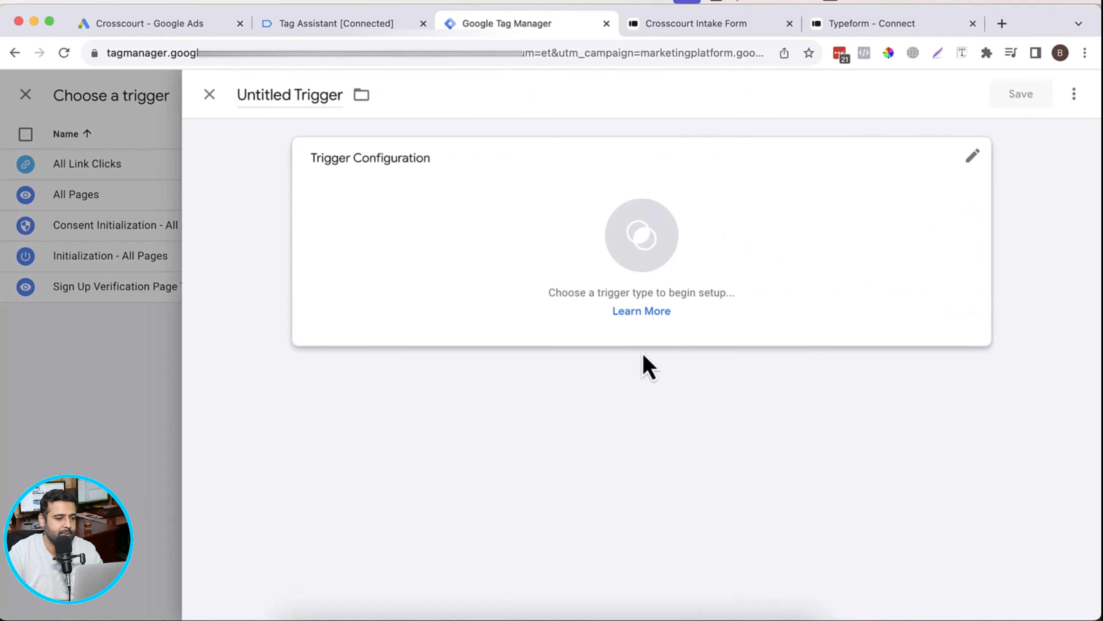
left_click(318, 107)
key("super+a")
type("Cu")
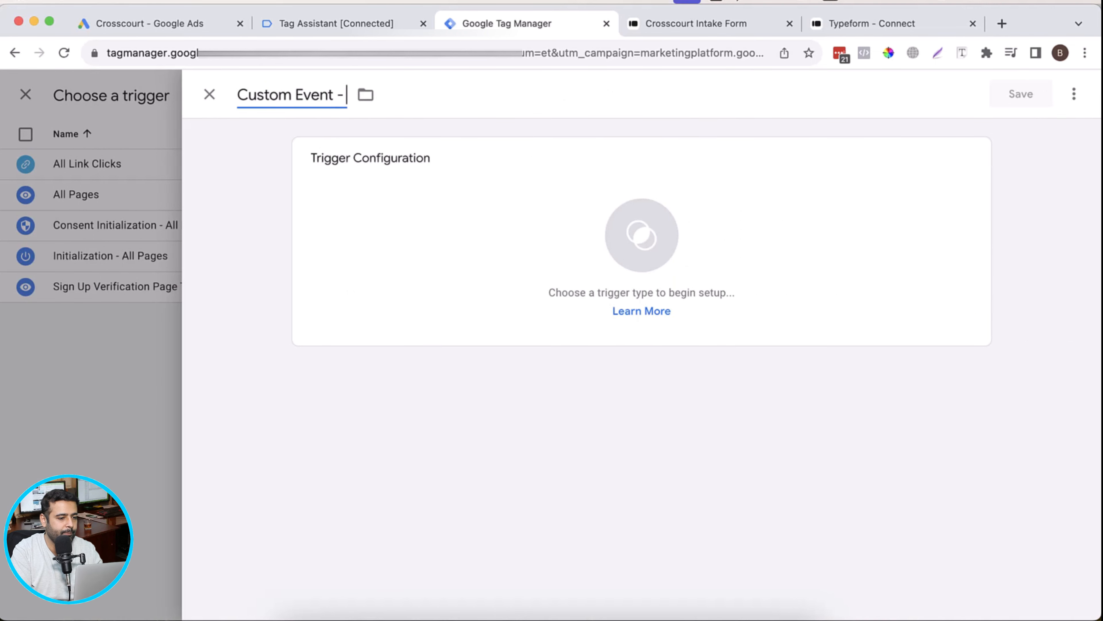
type("stom Event - TypeFormSubmission")
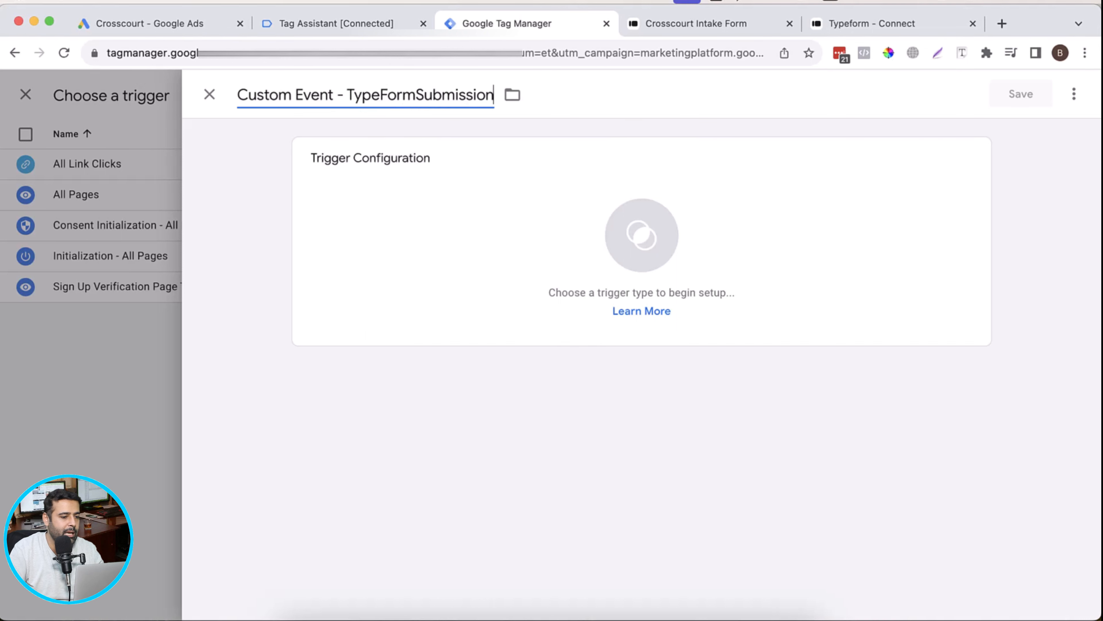
Step: Set the trigger type to Custom Event
left_click(630, 254)
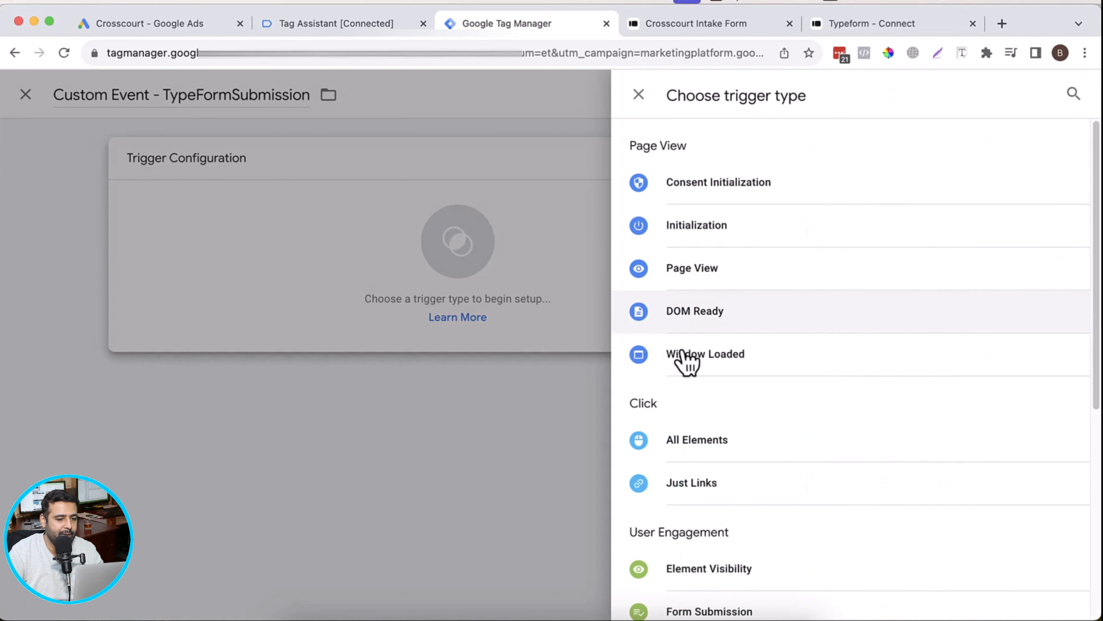
scroll(956, 242, "down", 5)
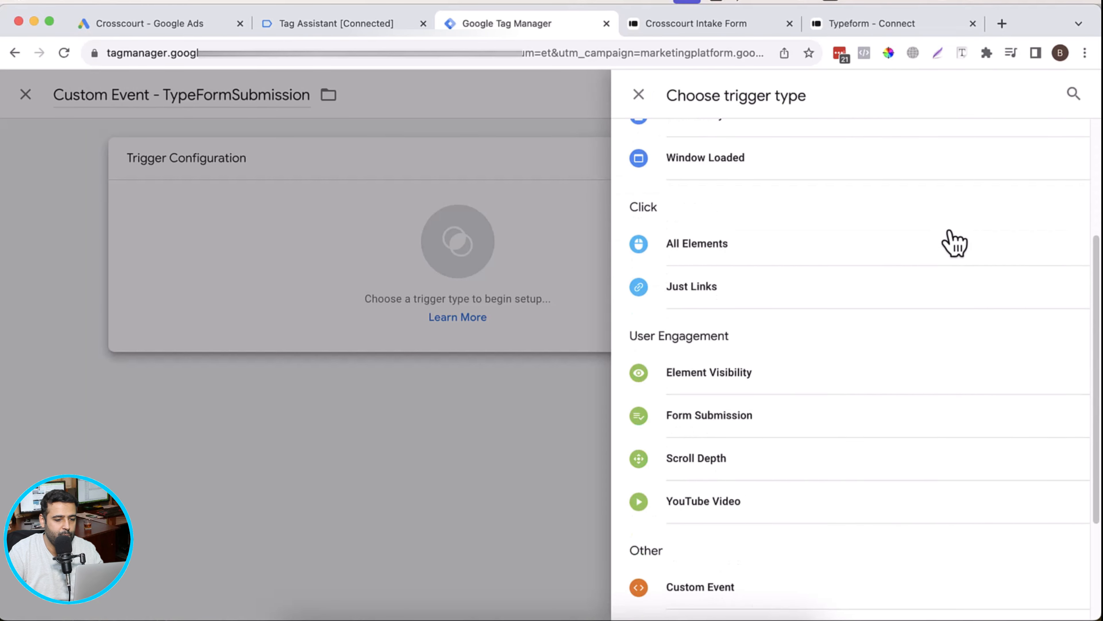
scroll(954, 243, "down", 3)
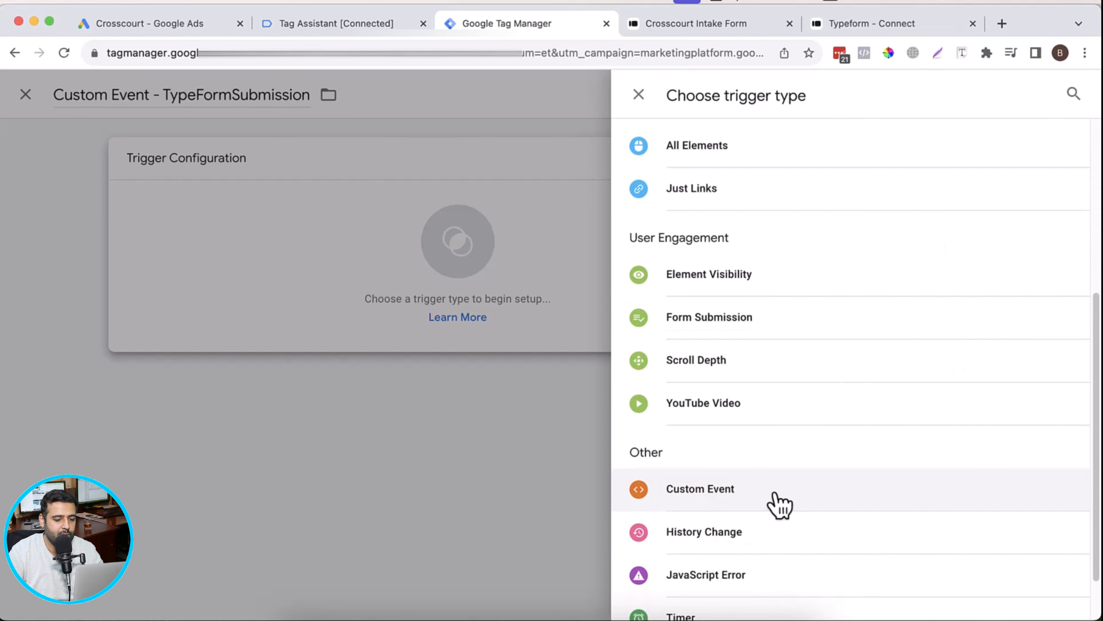
left_click(760, 504)
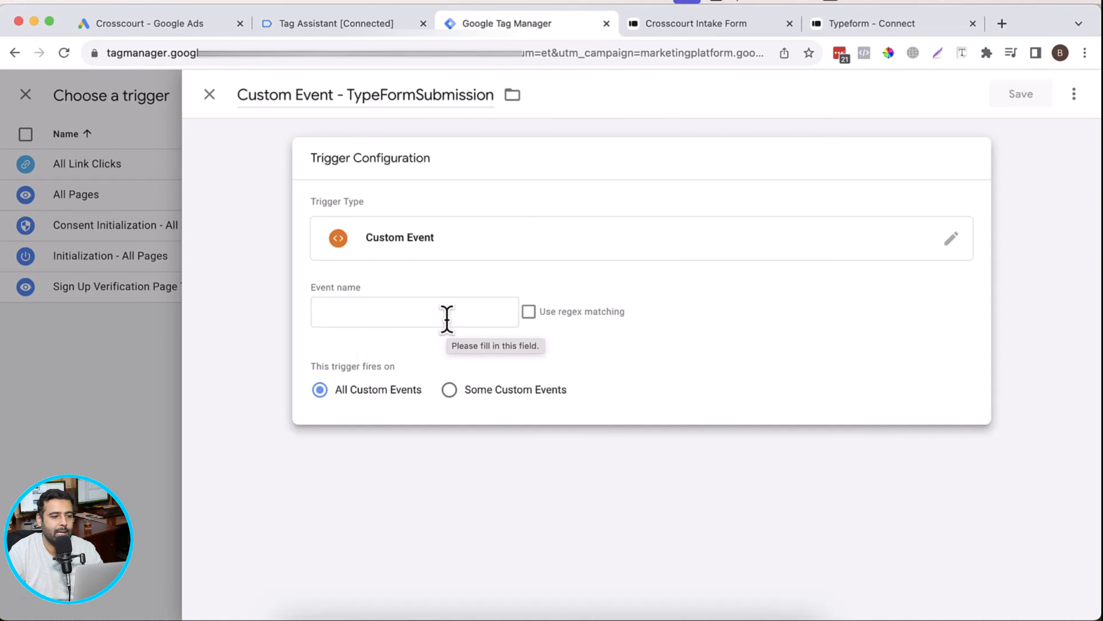
Step: Switch to Tag Assistant and copy the Event variable's value, TypeformSubmit, from the TypeformSubmit event's variables
left_click(343, 24)
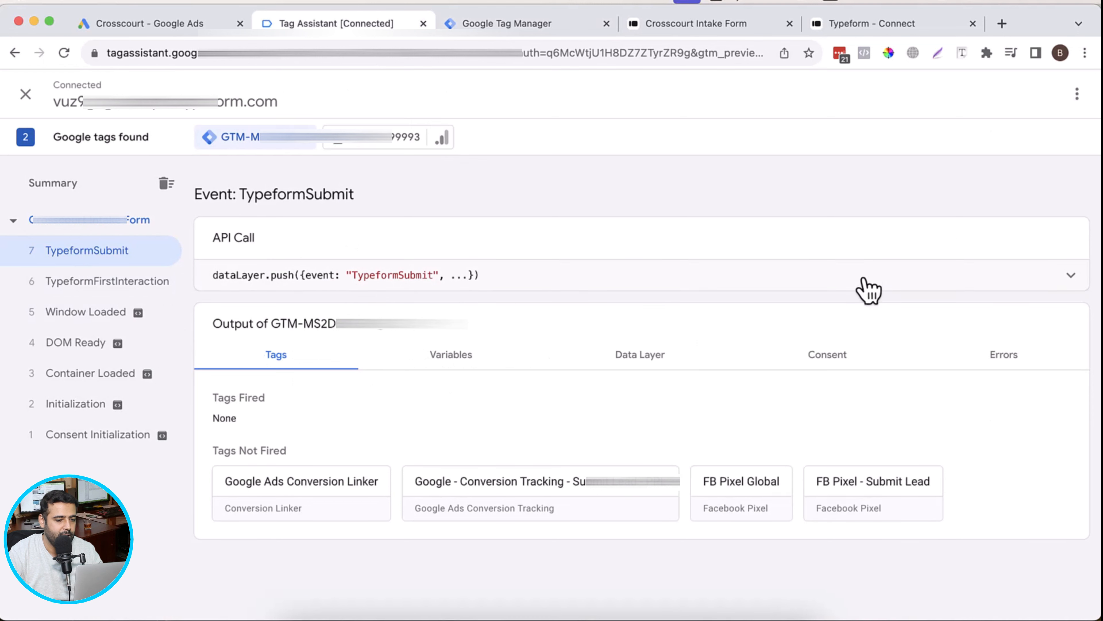
left_click(868, 291)
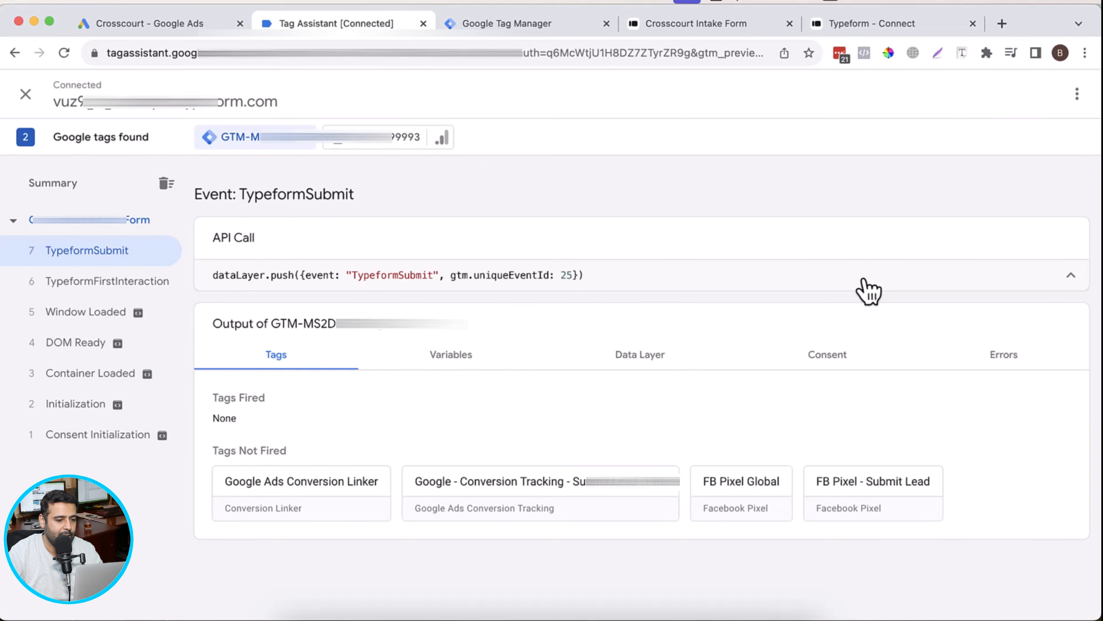
left_click(1075, 283)
left_click(475, 368)
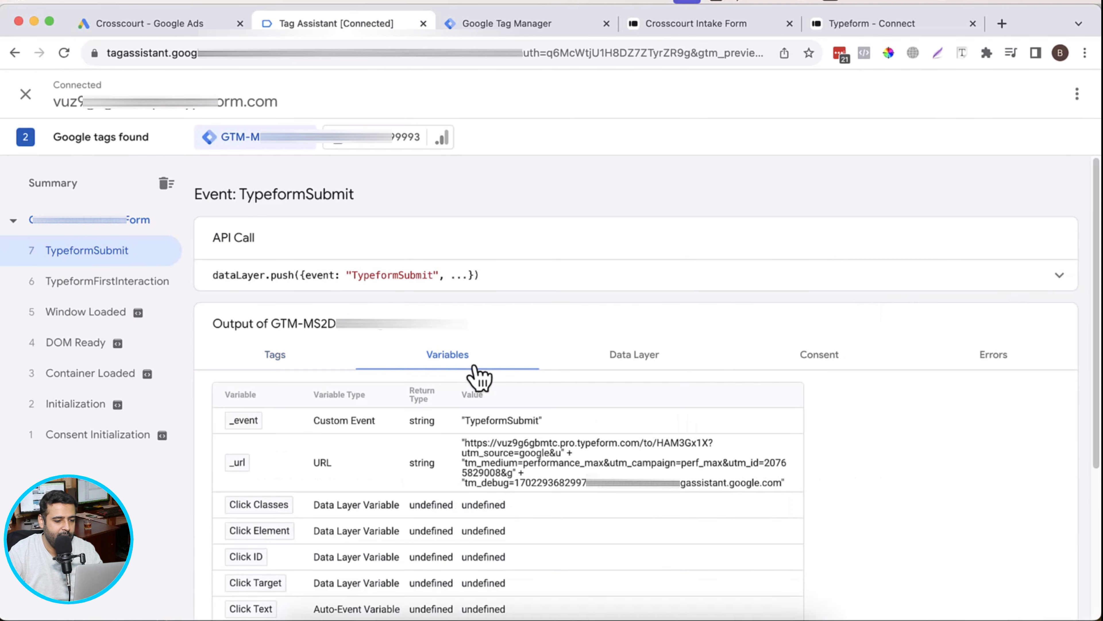
scroll(947, 252, "down", 5)
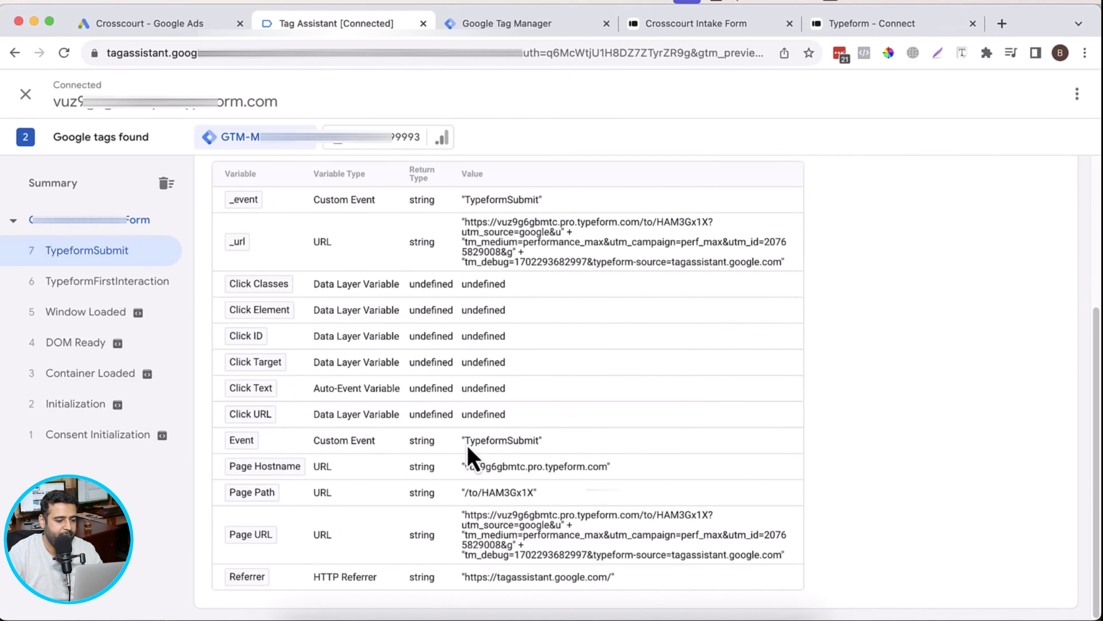
left_click_drag(468, 446, 537, 446)
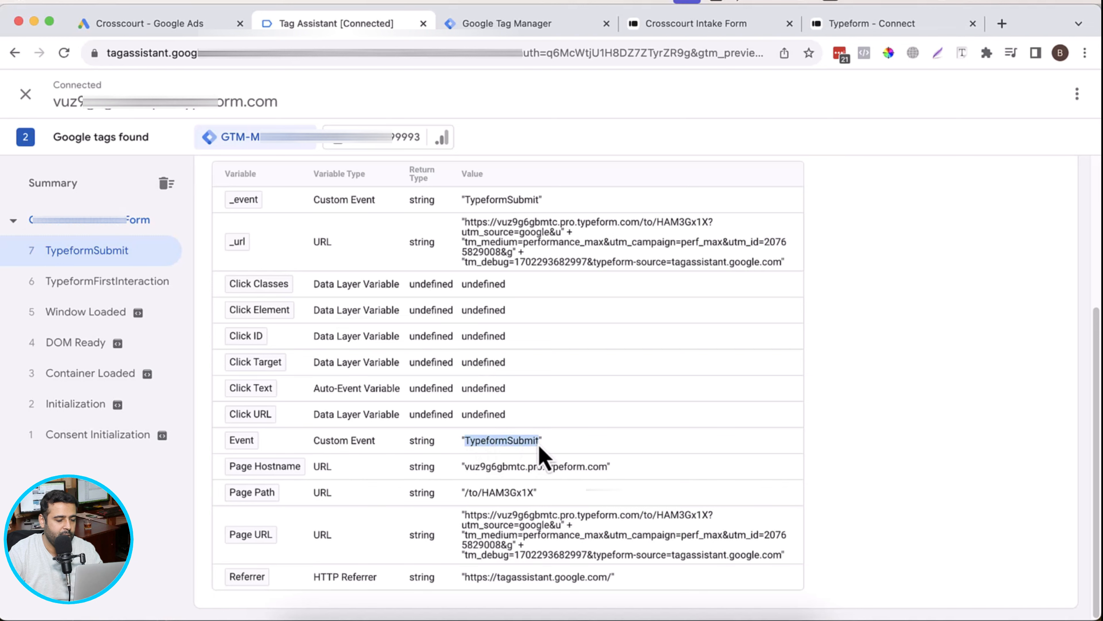
Step: Back in Google Tag Manager, set the trigger's event name to TypeformSubmit and save both the trigger and the tag
left_click(538, 25)
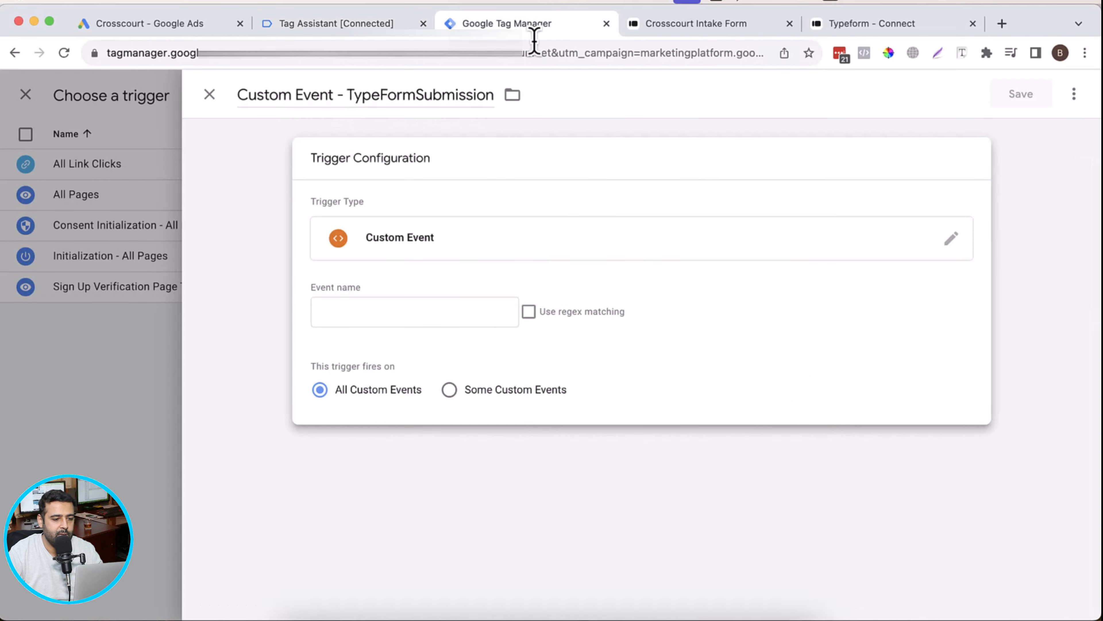
left_click(406, 311)
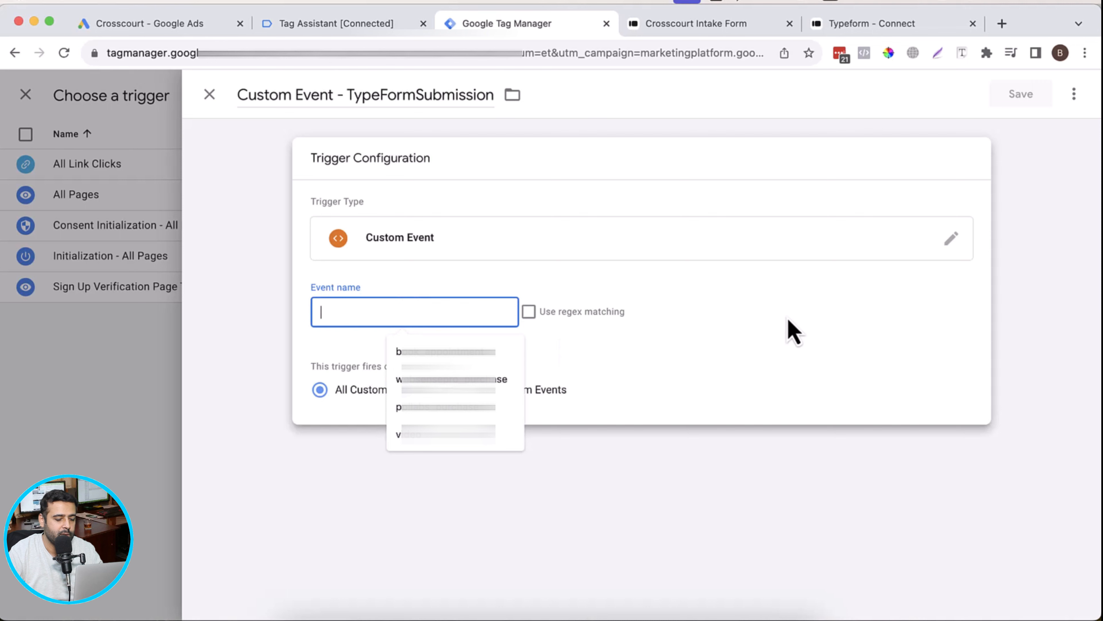
type("TypeformSubmit")
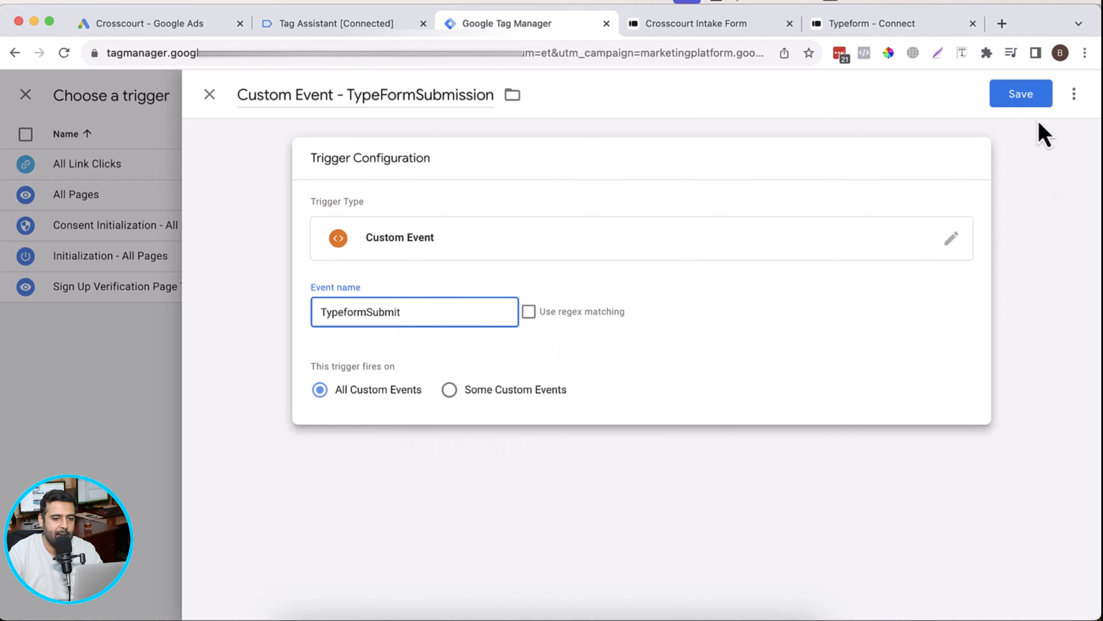
left_click(1025, 99)
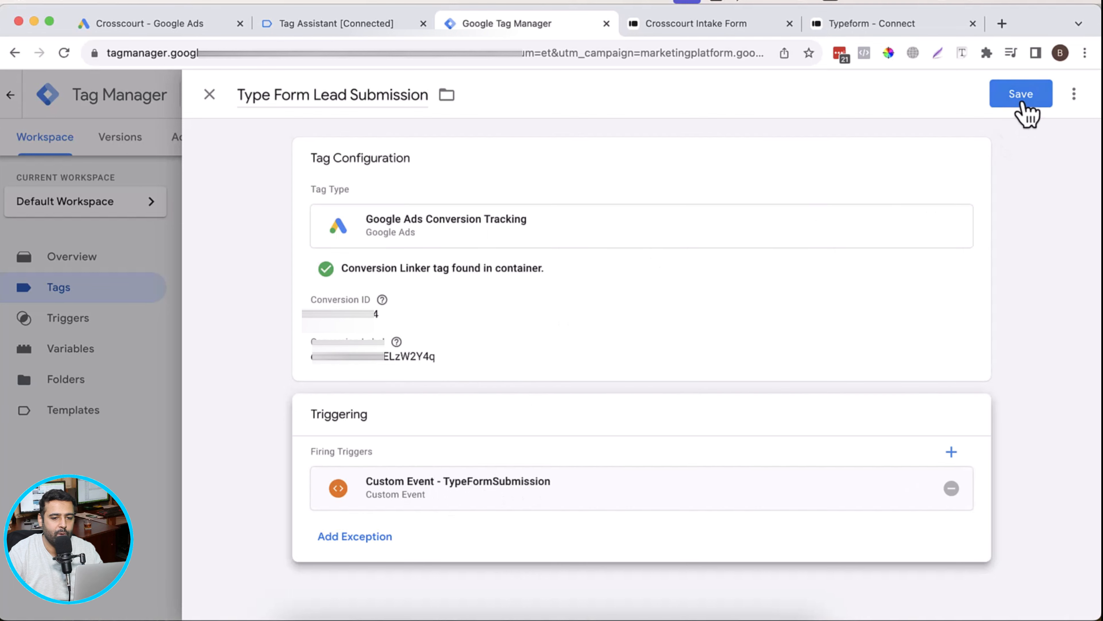
left_click(1020, 96)
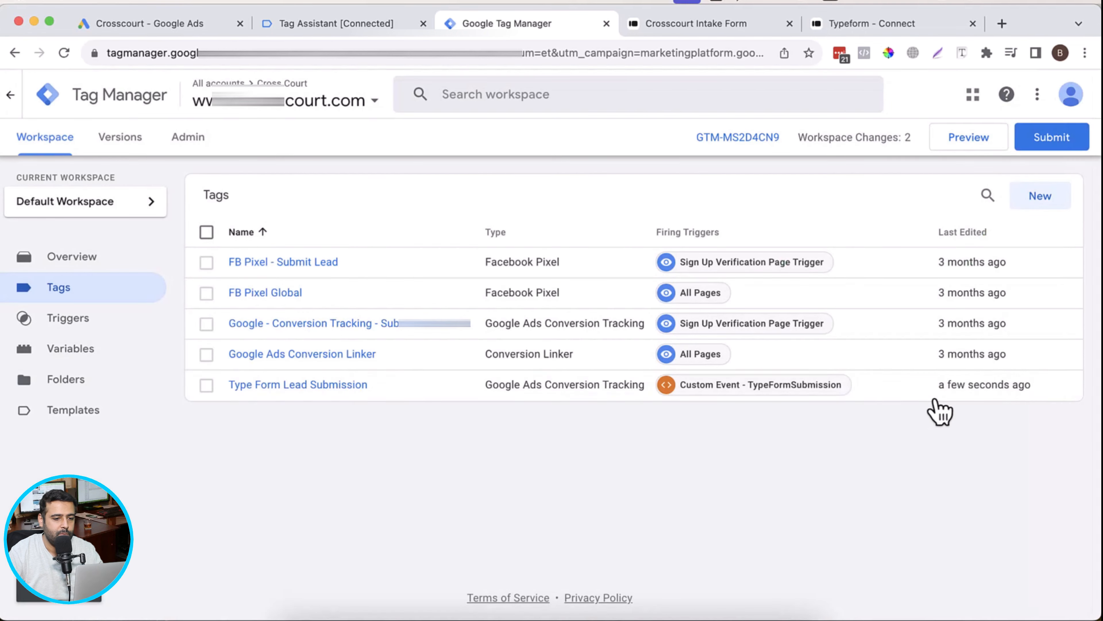
Step: Publish the workspace changes to the Live environment without a version name or description and return to the workspace
left_click(1051, 140)
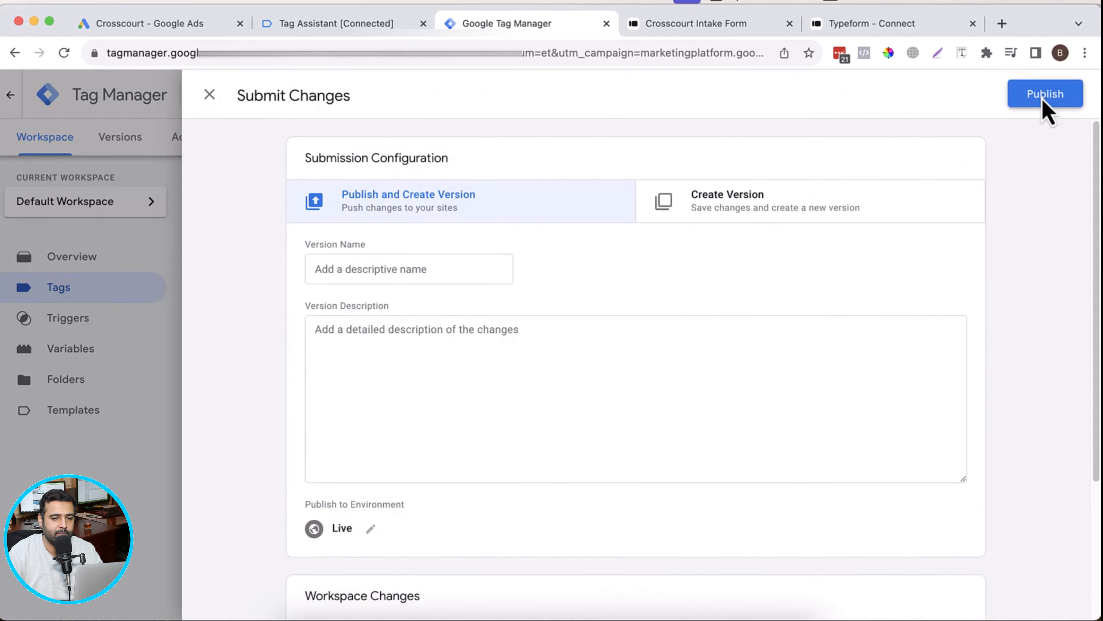
left_click(1044, 98)
left_click(688, 542)
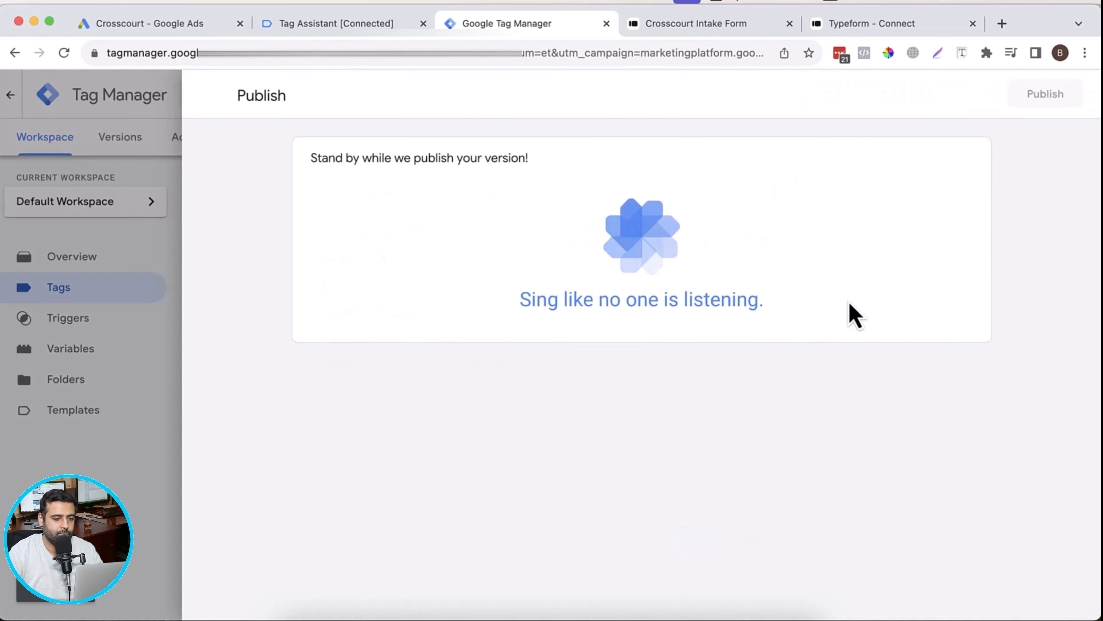
left_click(209, 94)
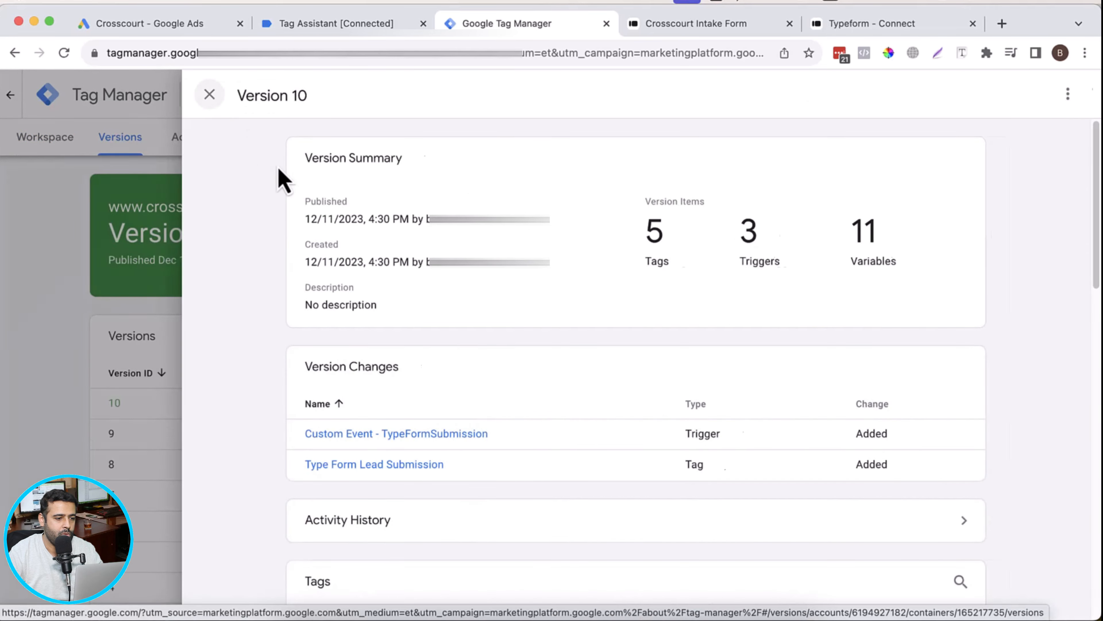
left_click(65, 141)
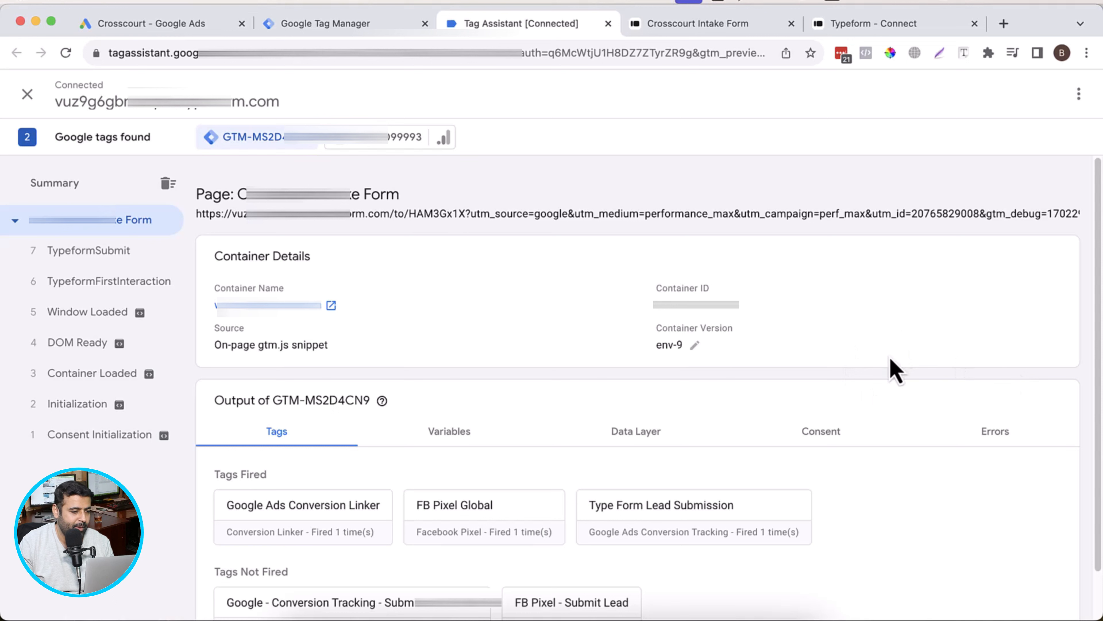
Step: In Tag Assistant, check which tags fired on the TypeformFirstInteraction event and on the TypeformSubmit event
left_click(109, 282)
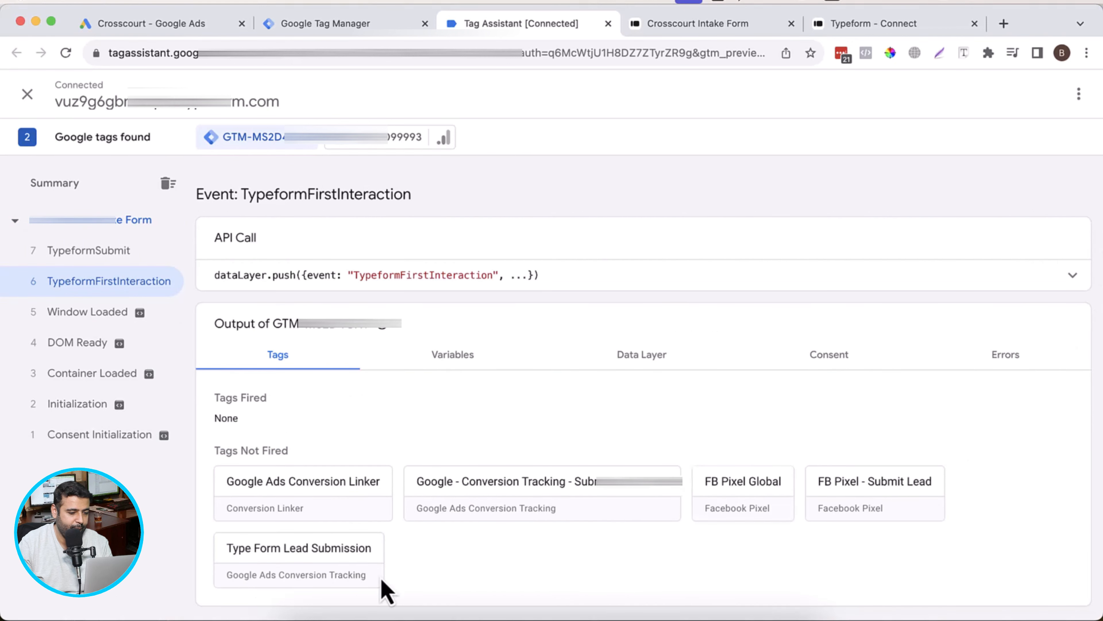
double_click(226, 418)
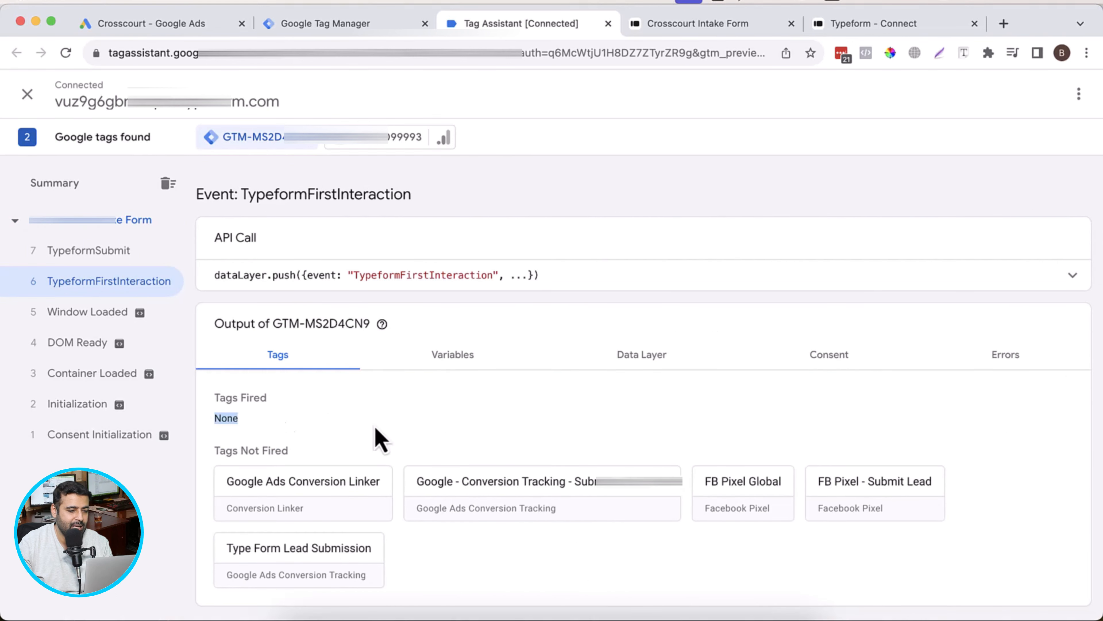
left_click(120, 256)
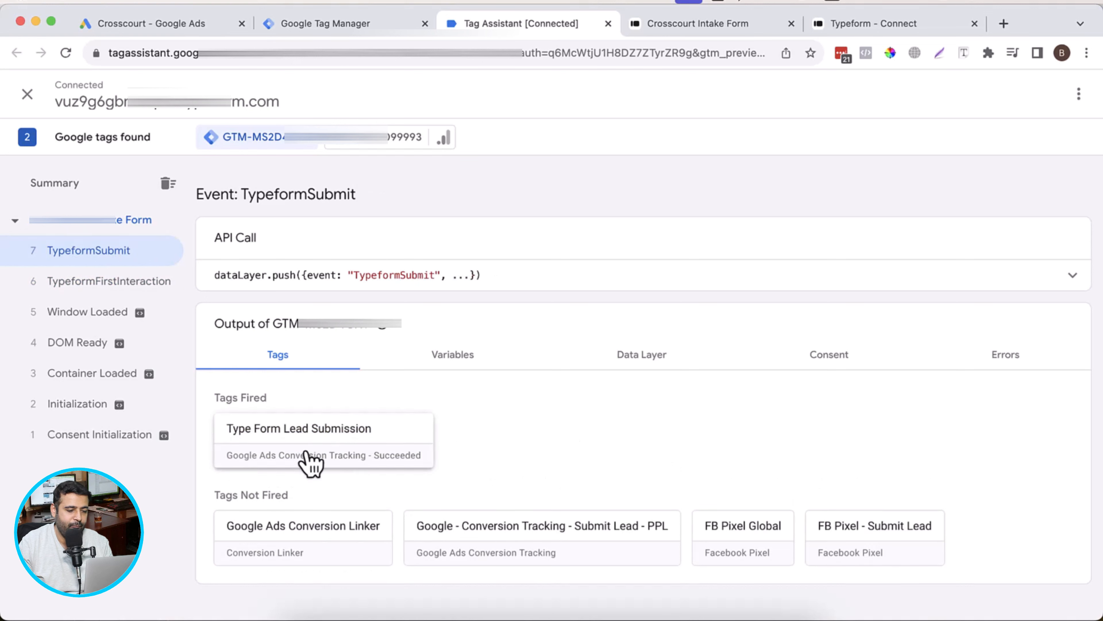
Step: Expand the fired Type Form Lead Submission tag's full properties and compare its conversion ID and label with those in Google Ads
left_click(342, 448)
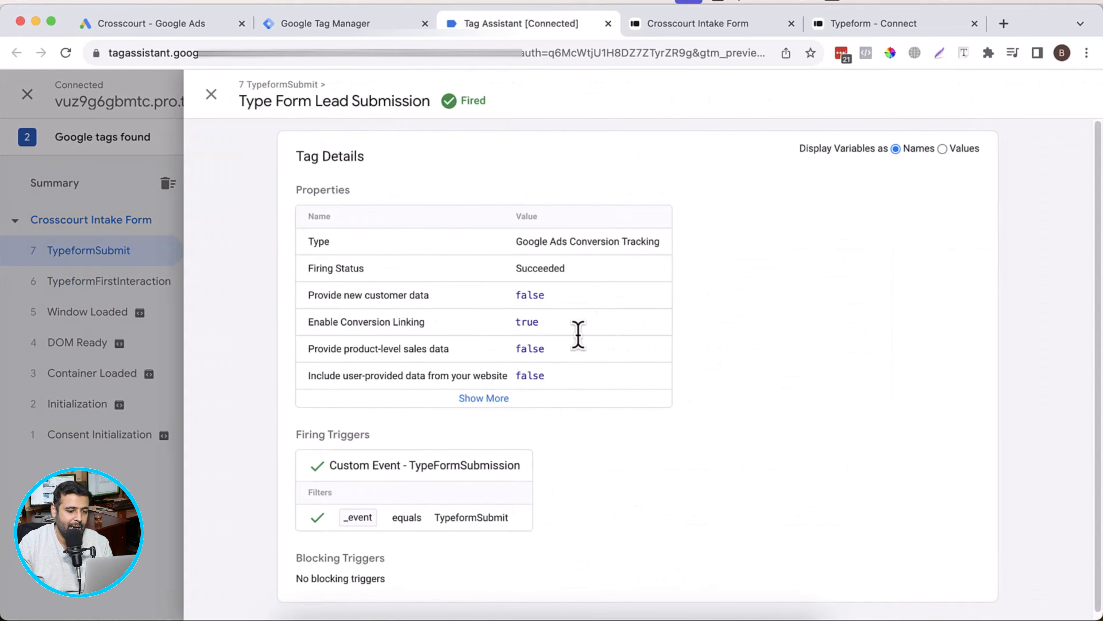
left_click(495, 397)
scroll(638, 309, "down", 3)
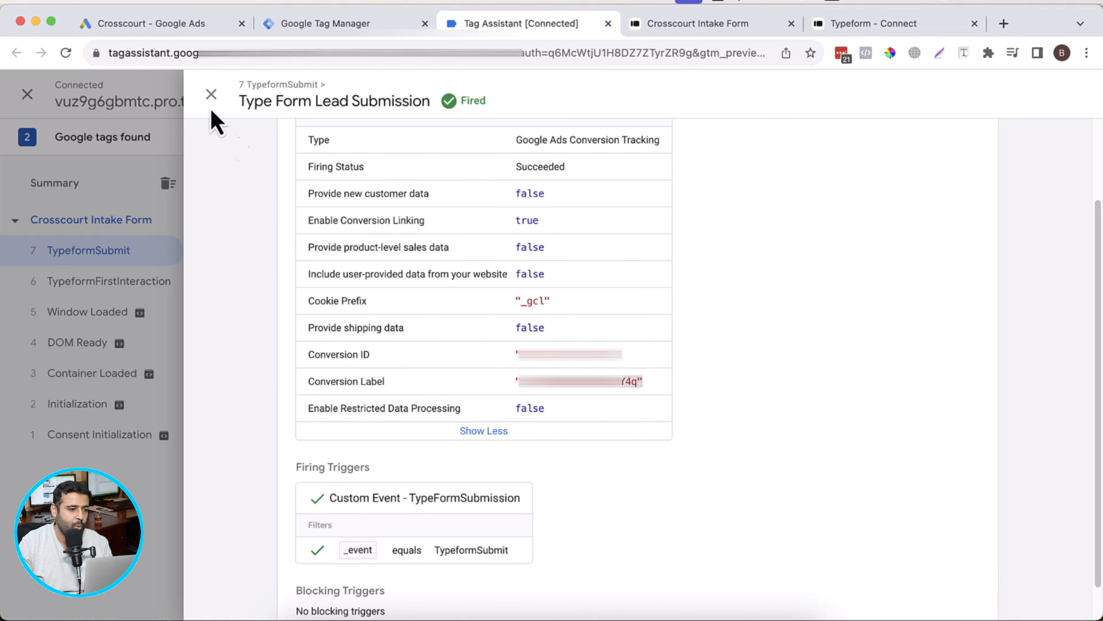
left_click(158, 24)
scroll(669, 424, "down", 2)
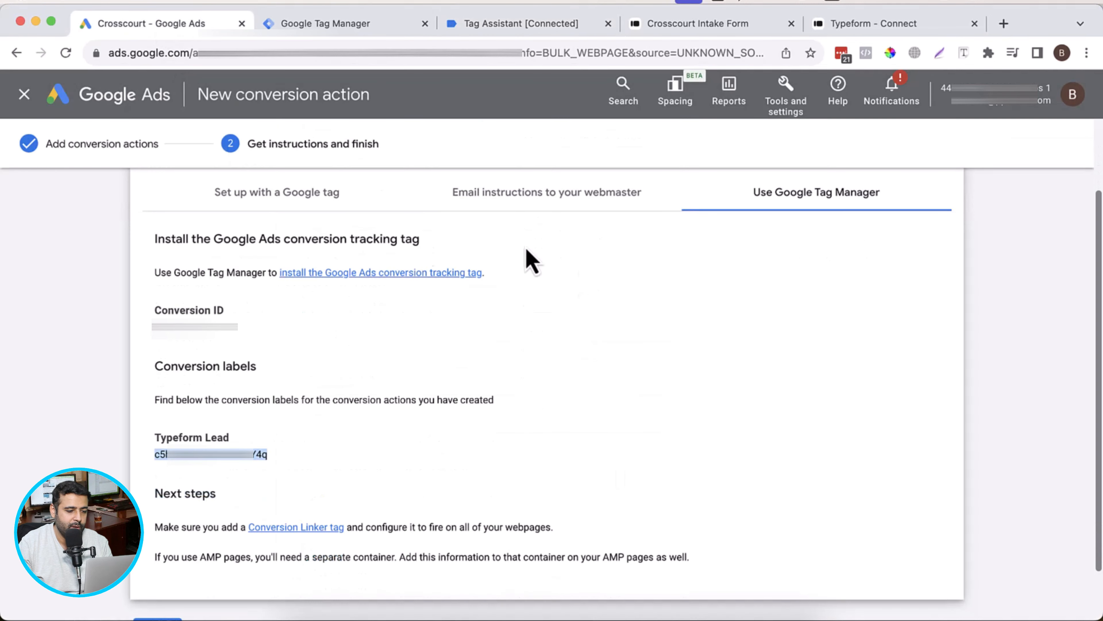
left_click(530, 25)
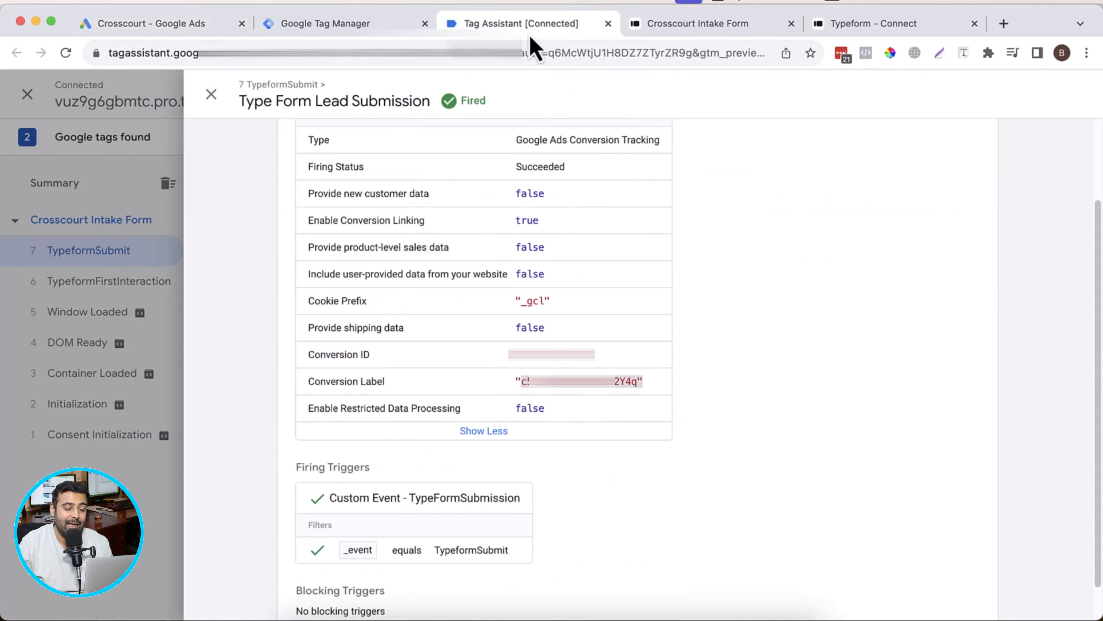